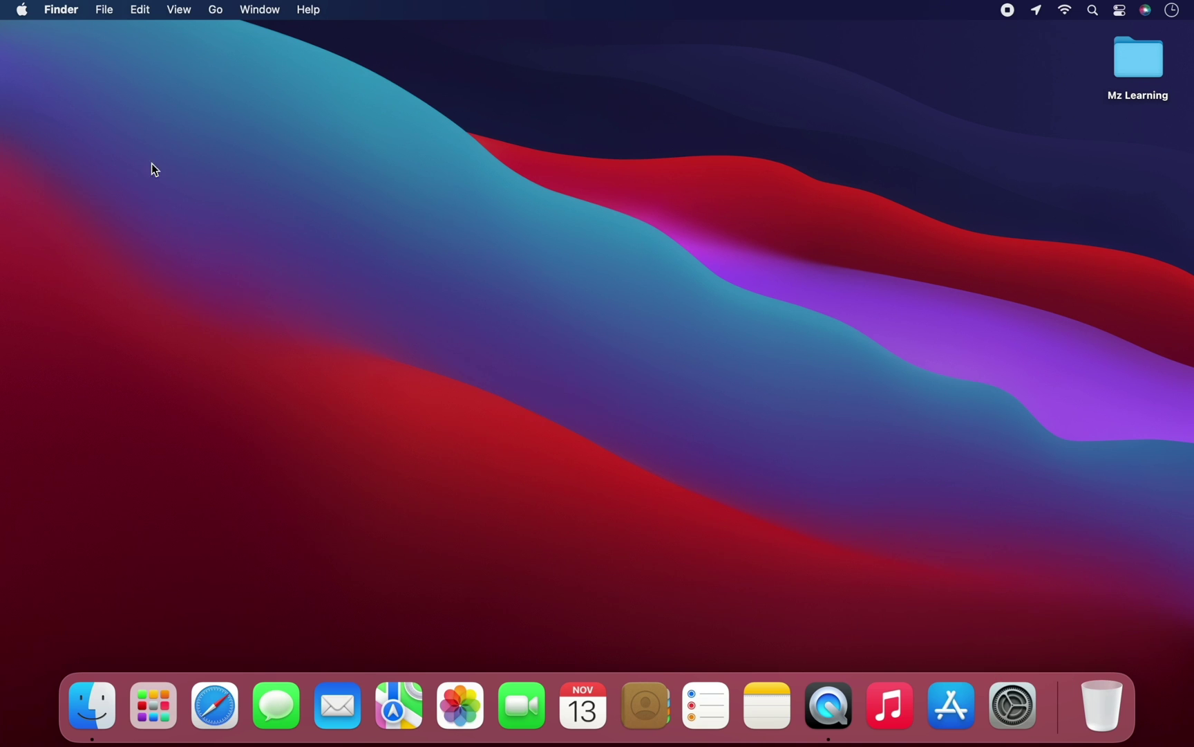
Step: Check the installed macOS version and hardware overview in About This Mac
left_click(28, 12)
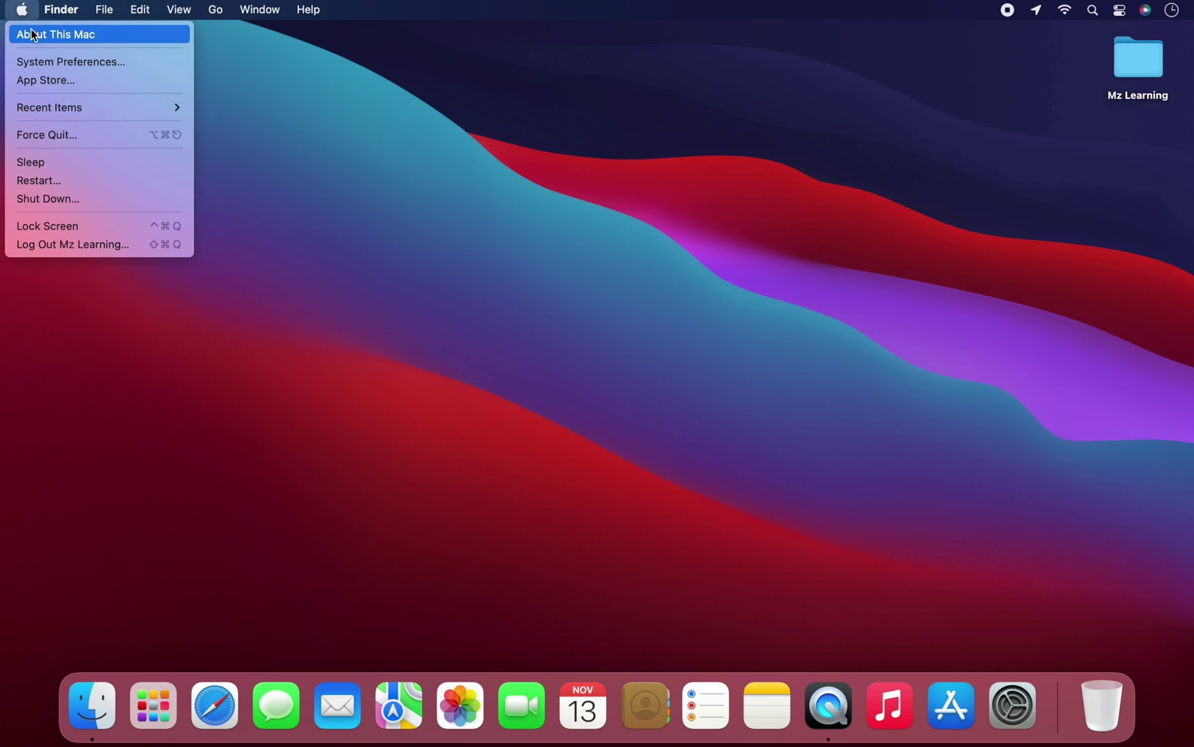
left_click(32, 31)
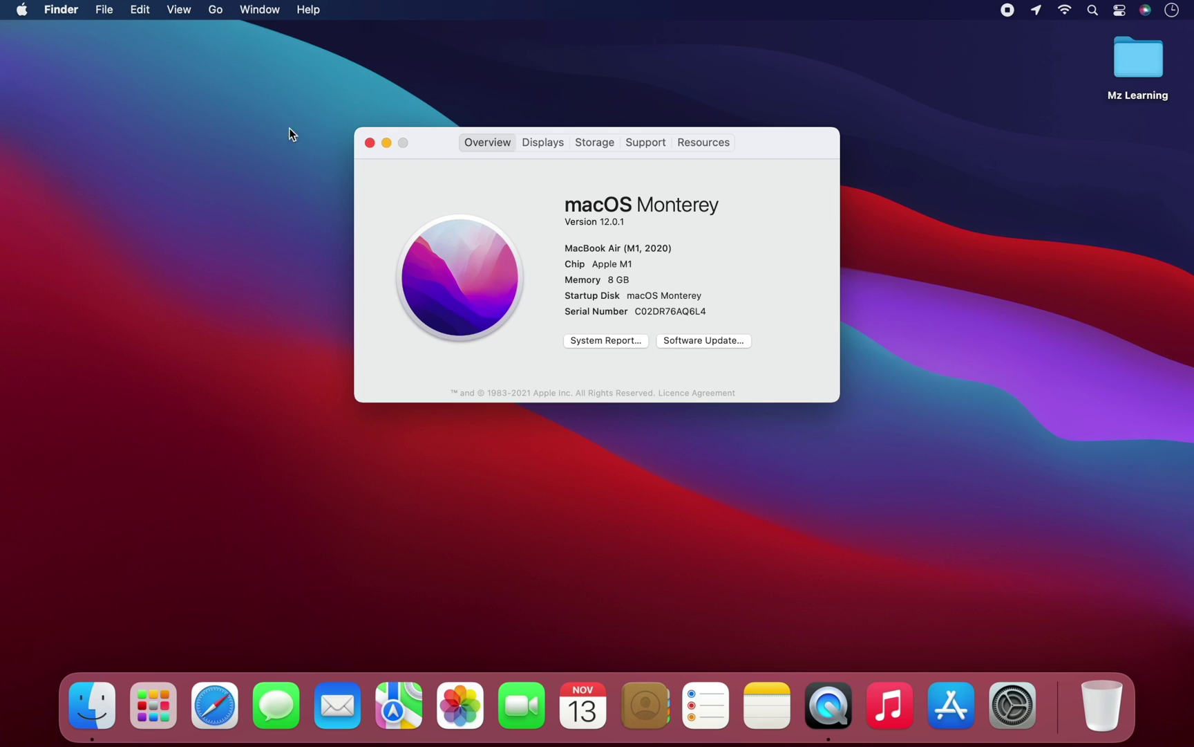
left_click(370, 142)
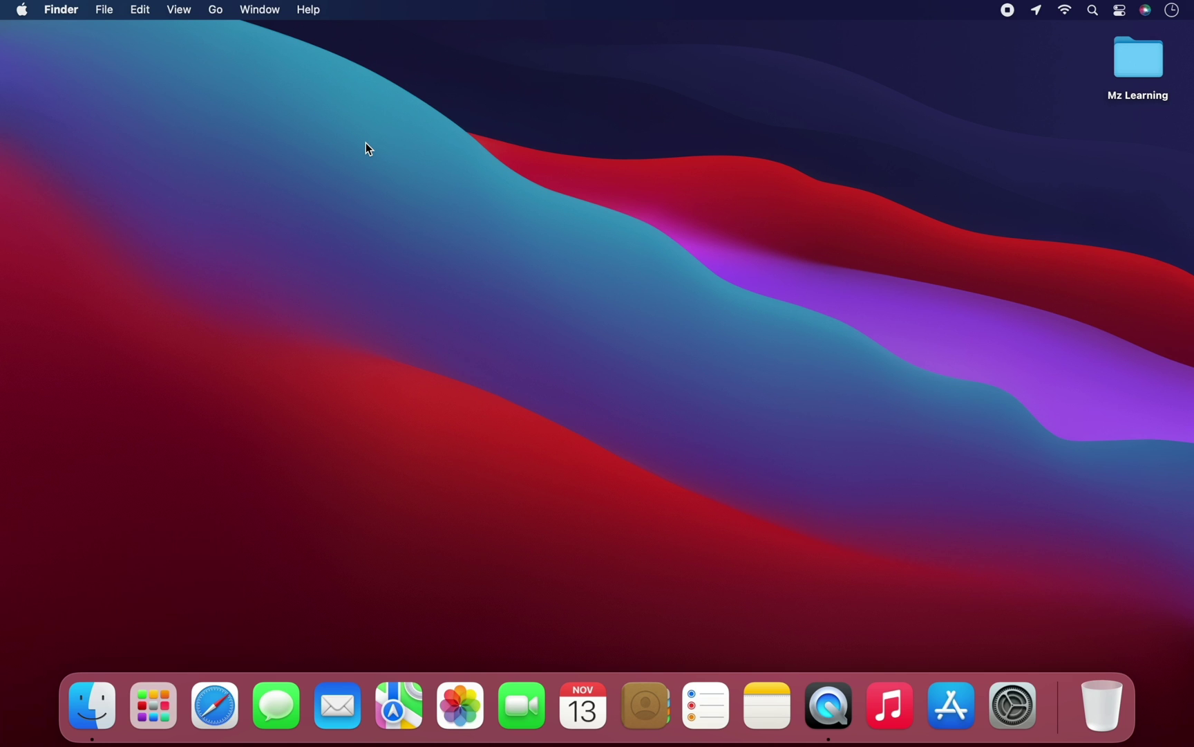
Step: Switch to the App Store, search for "macos monterey", and download the macOS Monterey 12.0.1 installer
left_click(951, 700)
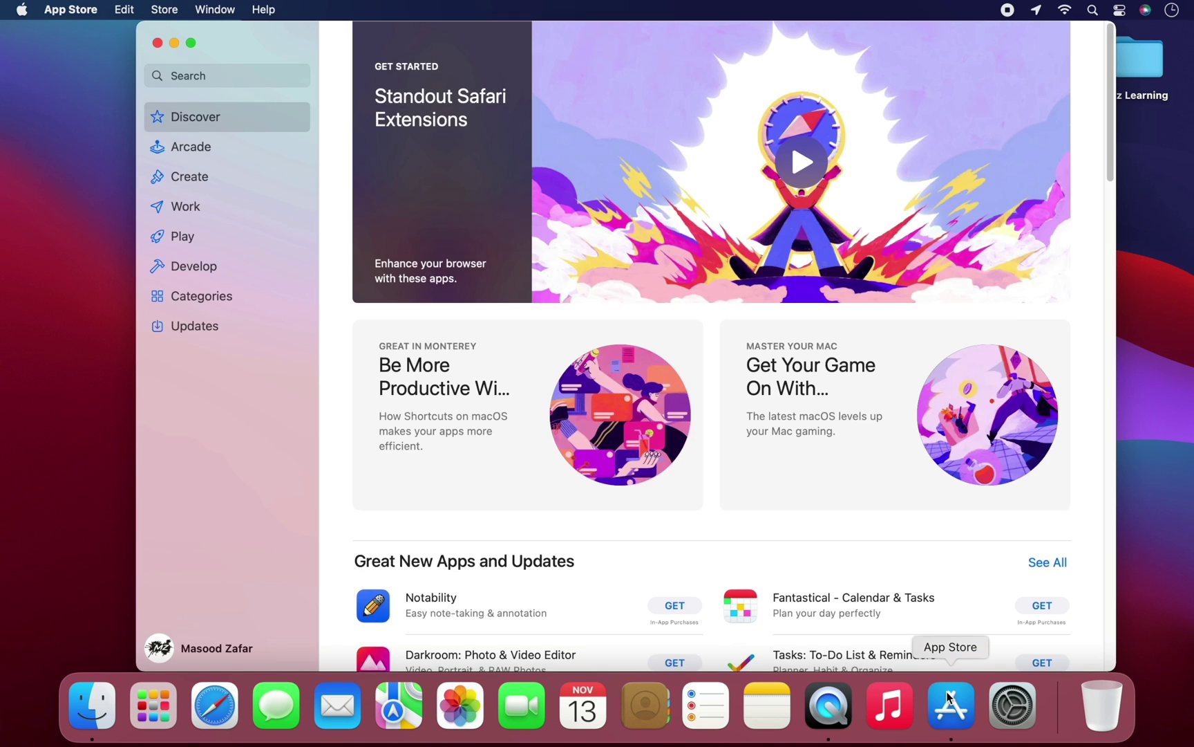
left_click(286, 79)
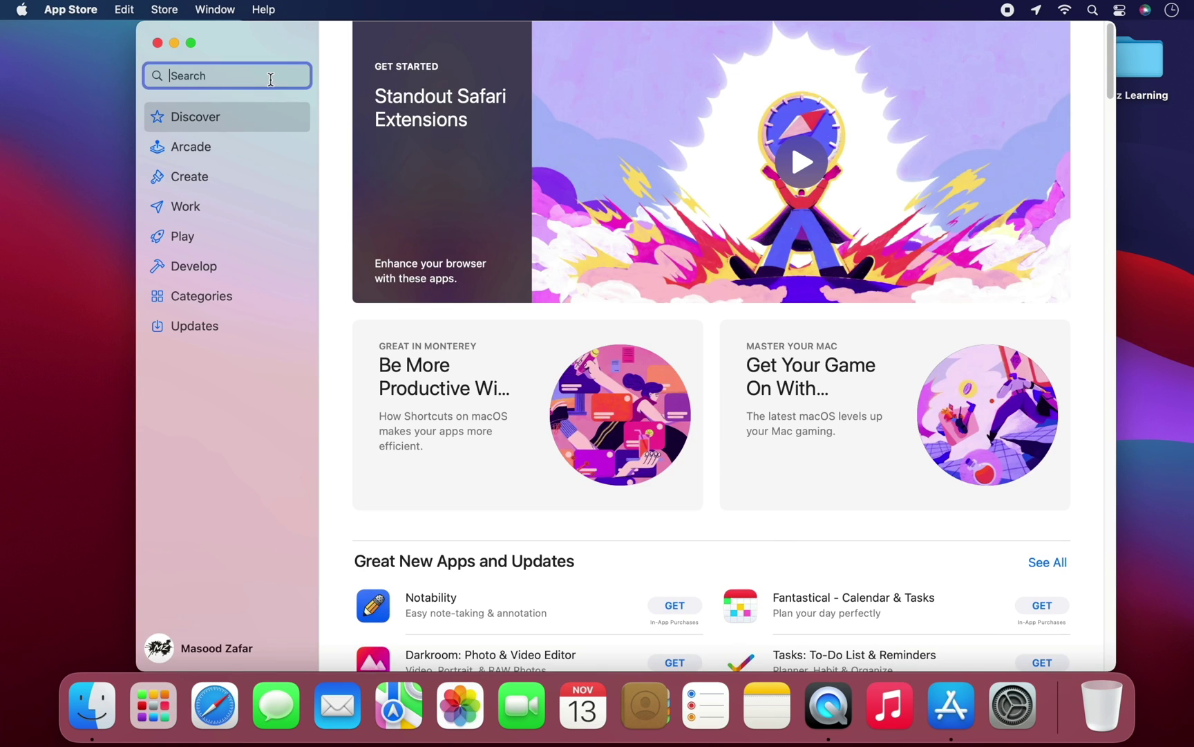
type("macos monterey")
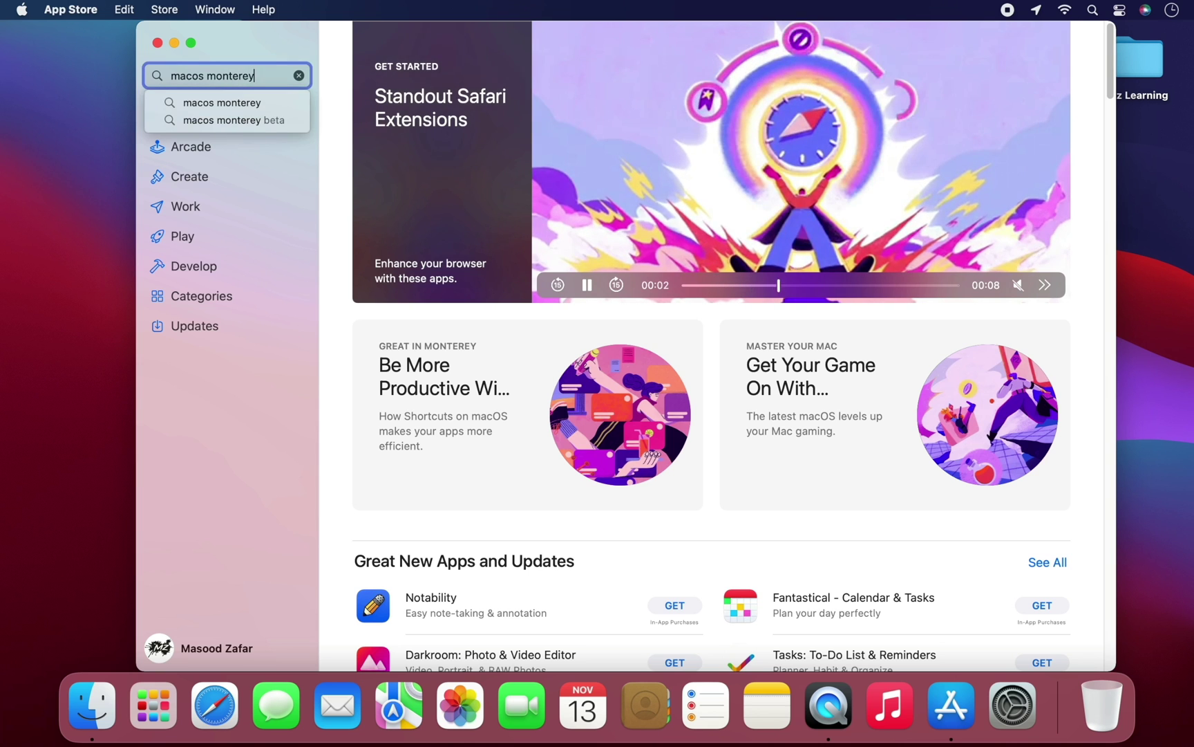
key("Return")
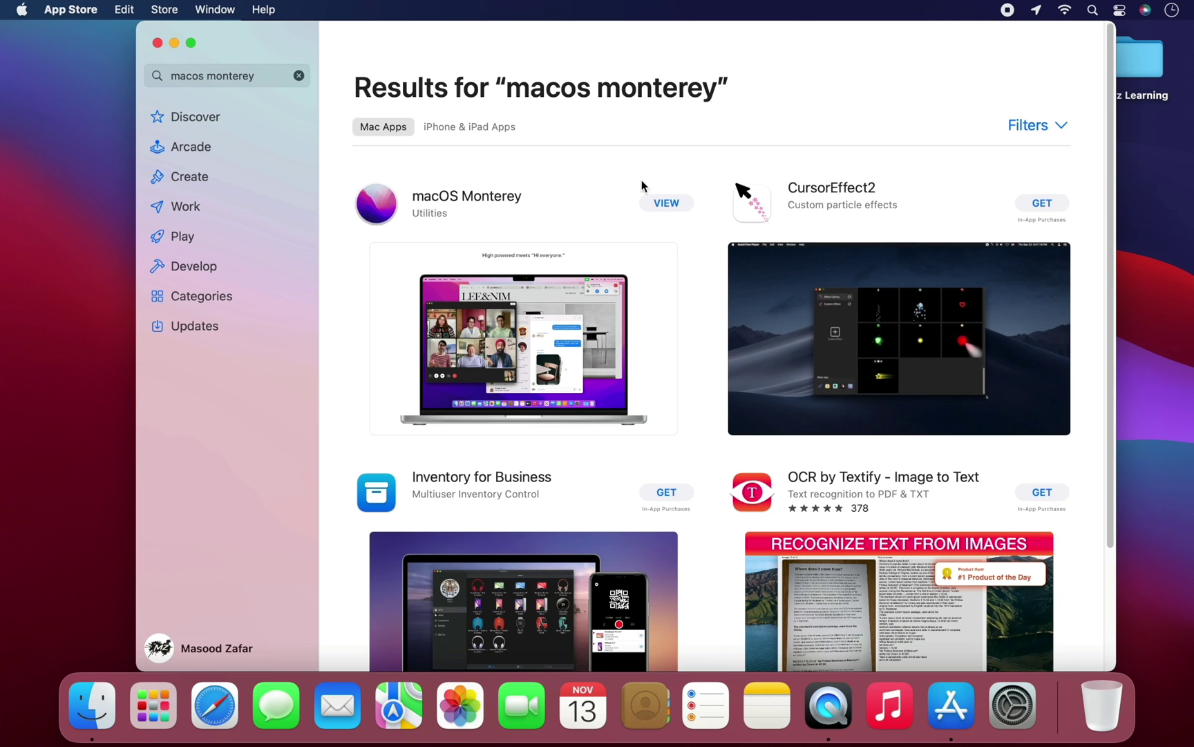
left_click(661, 201)
left_click(504, 155)
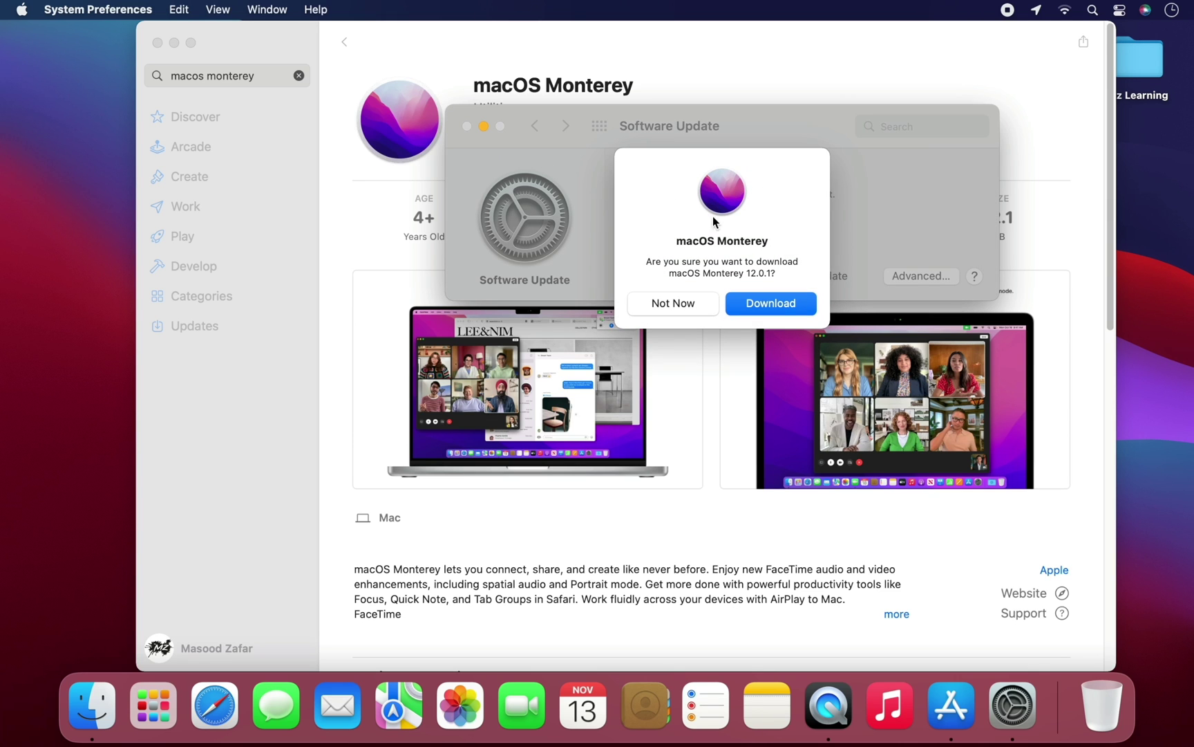
left_click(778, 302)
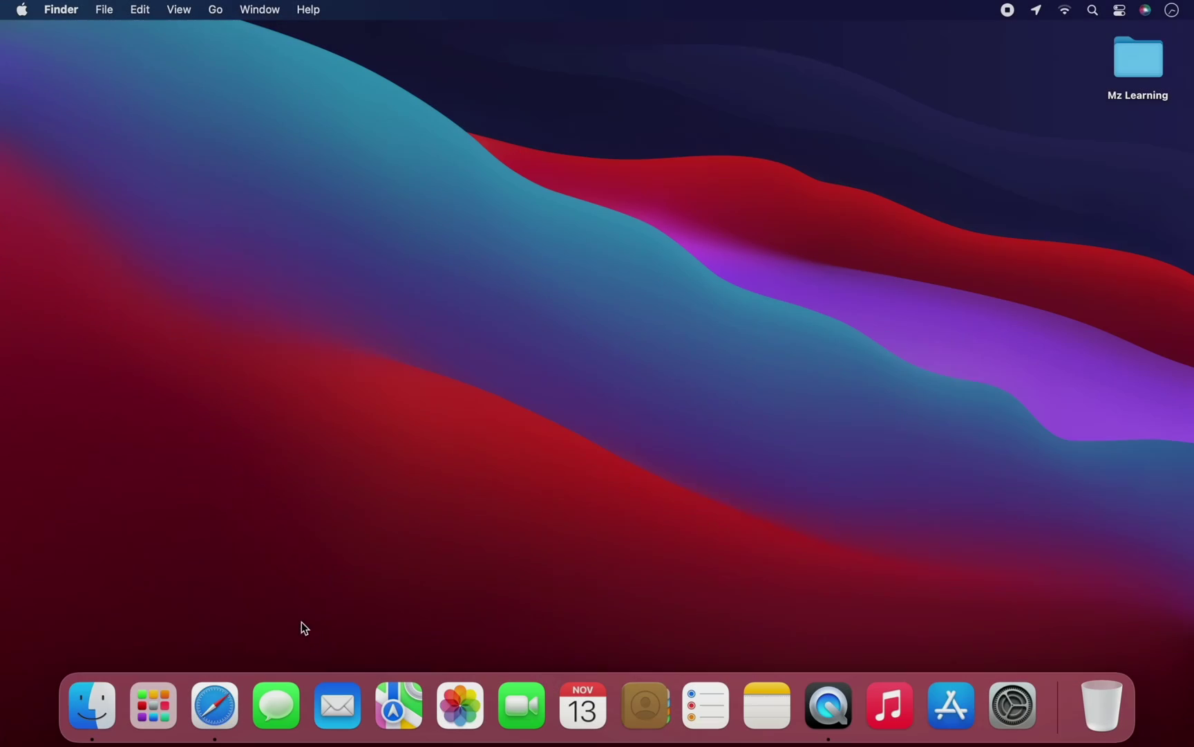
Step: Download the macOS Big Sur 11.6.1 installer from Safari's Apple Support page link, and check for both installers in Launchpad
left_click(217, 705)
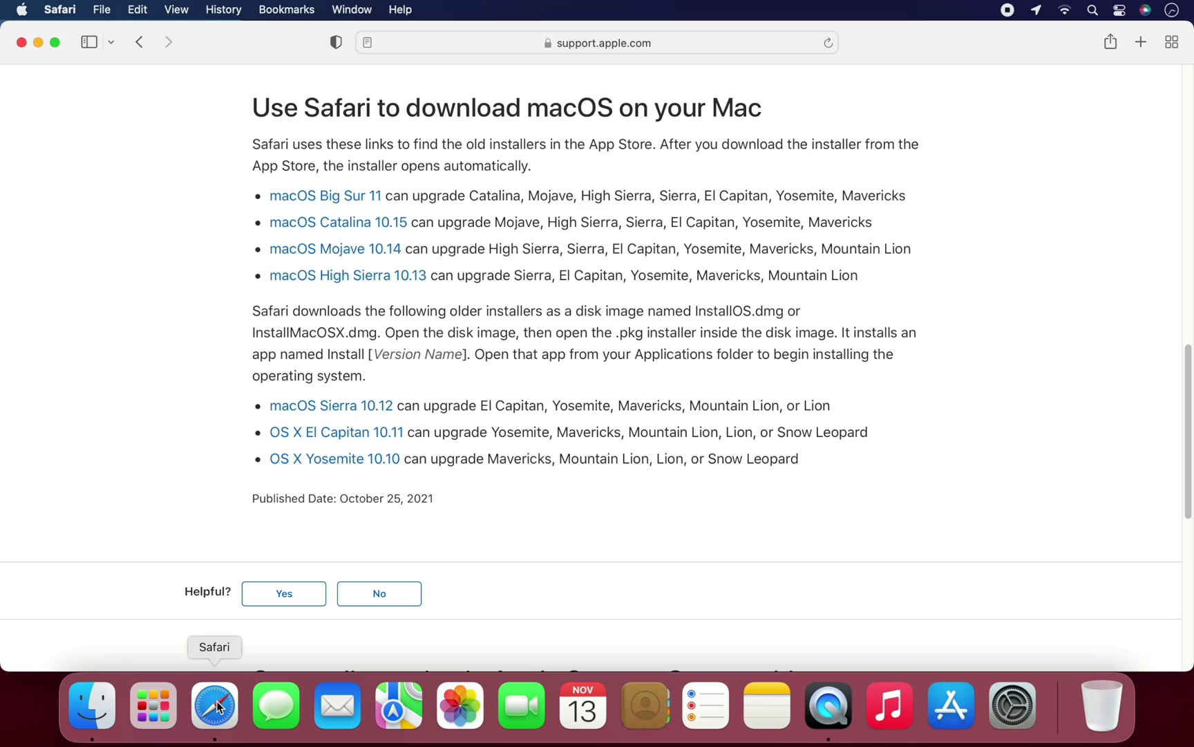
left_click(319, 199)
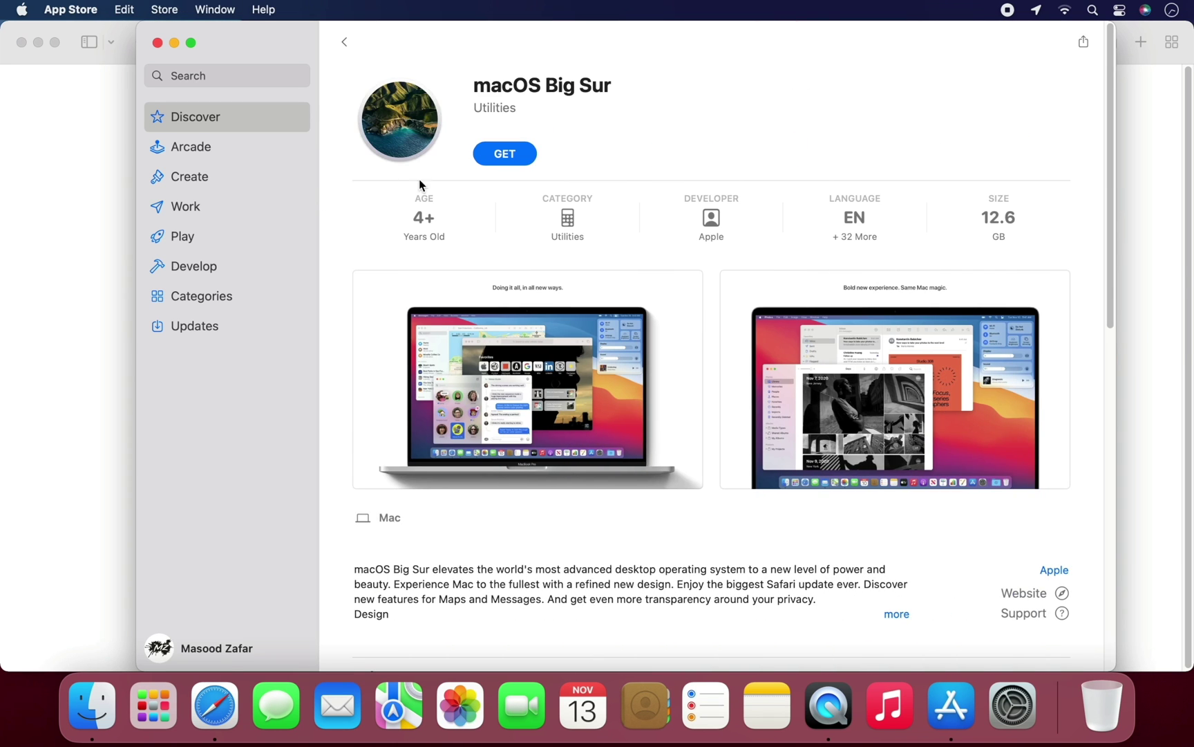
left_click(505, 153)
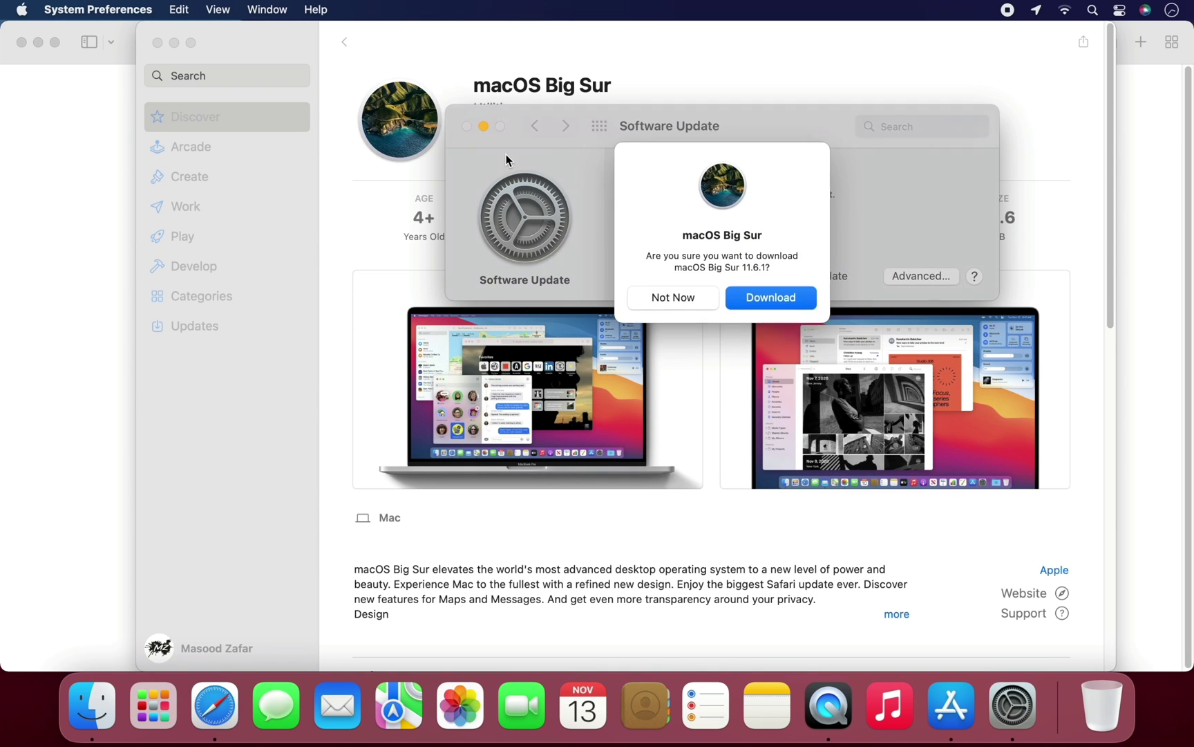
left_click(764, 305)
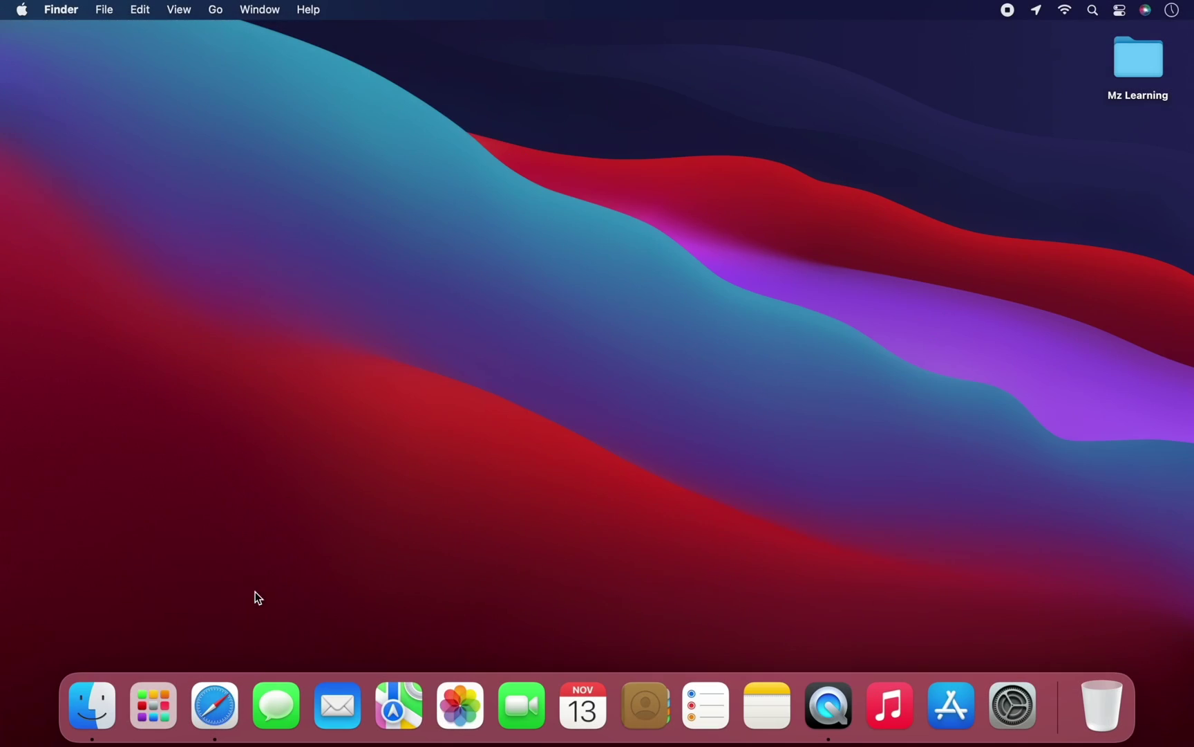
left_click(157, 703)
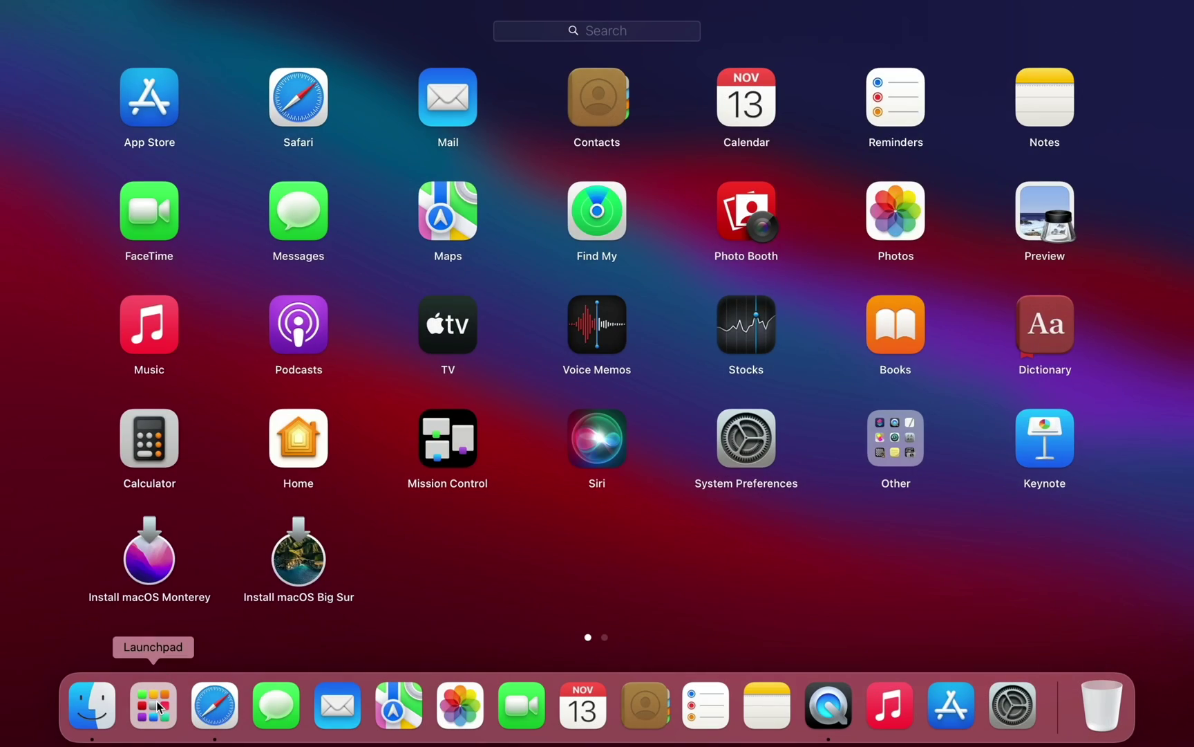
left_click(231, 543)
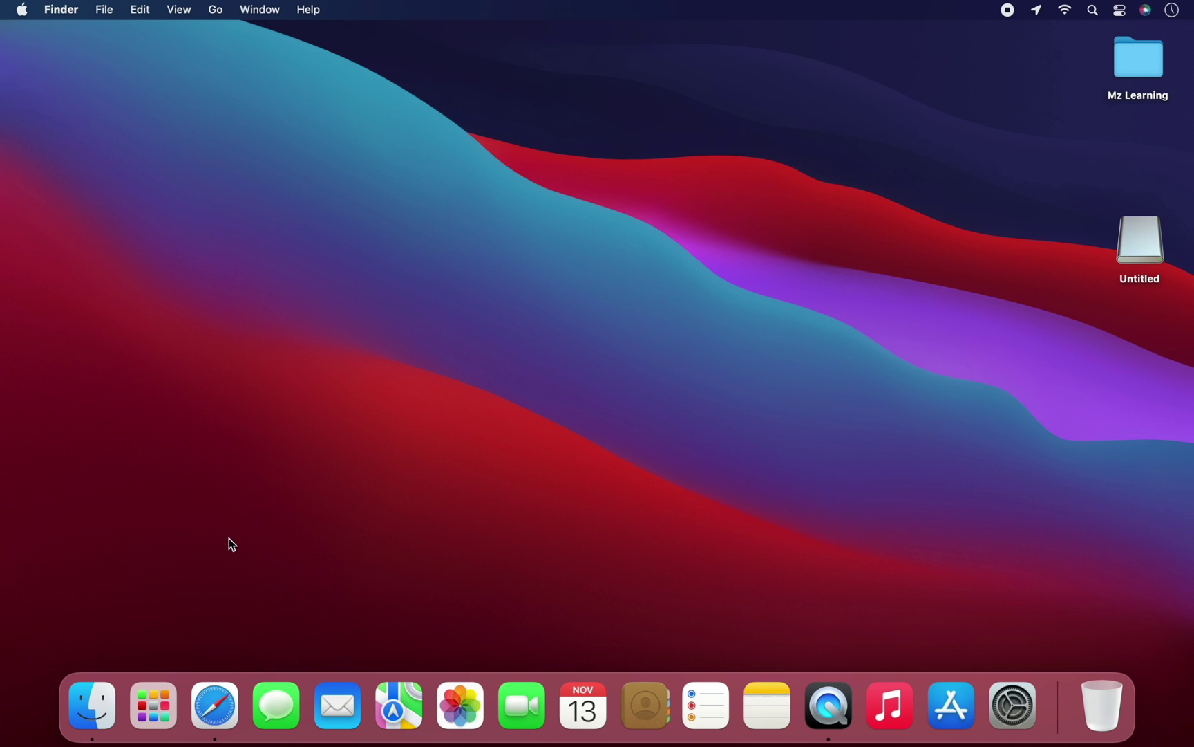
Step: In Disk Utility, erase the external Untitled volume as Mac OS Extended (Journaled), keeping the name Untitled
key("super+space")
type("disk")
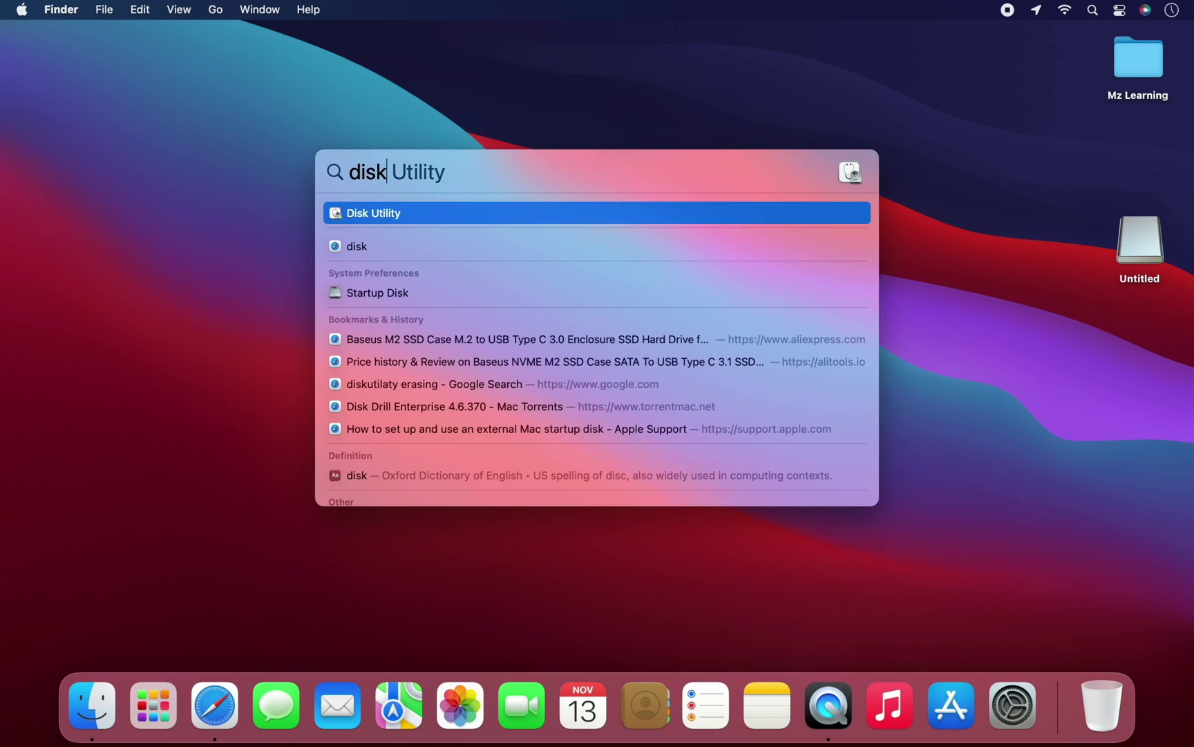
key("Return")
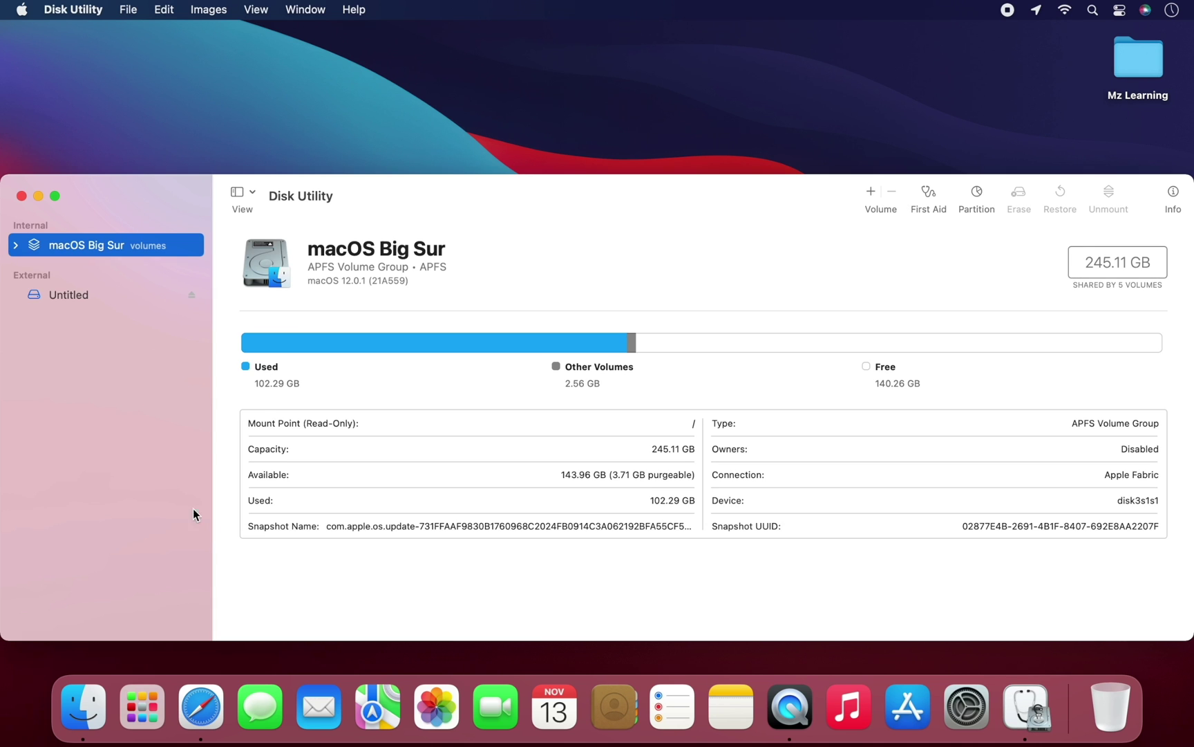
right_click(72, 295)
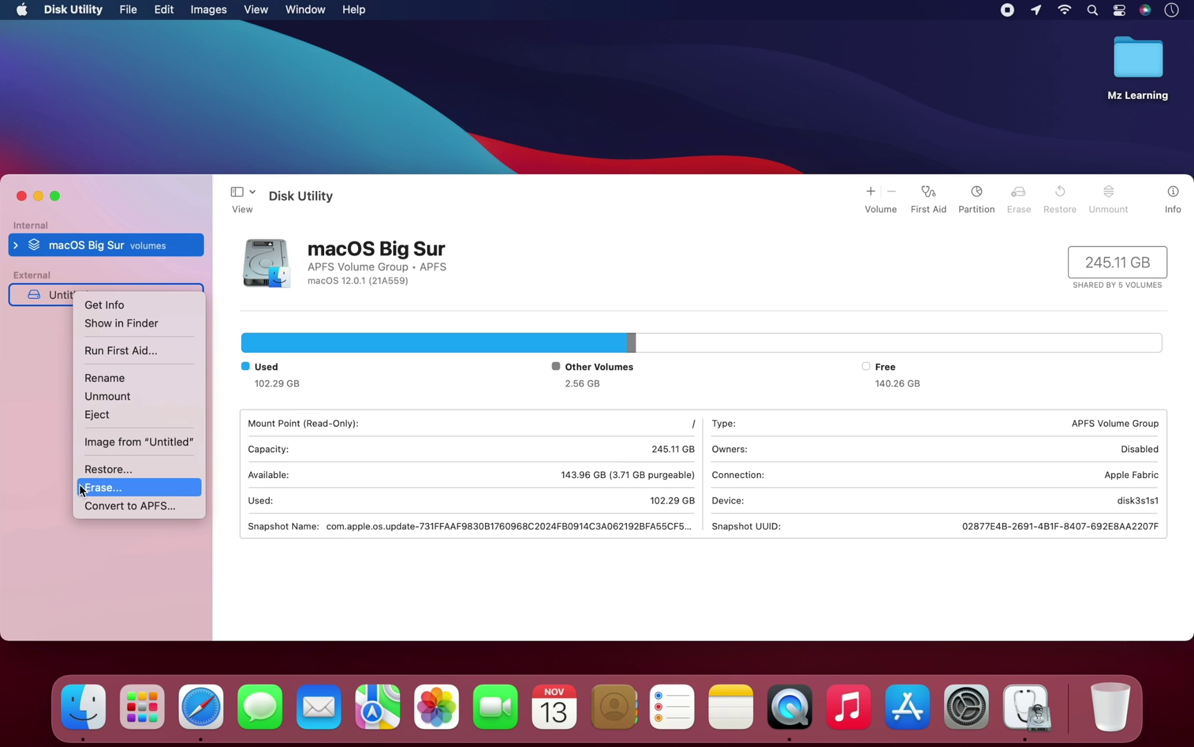
left_click(120, 485)
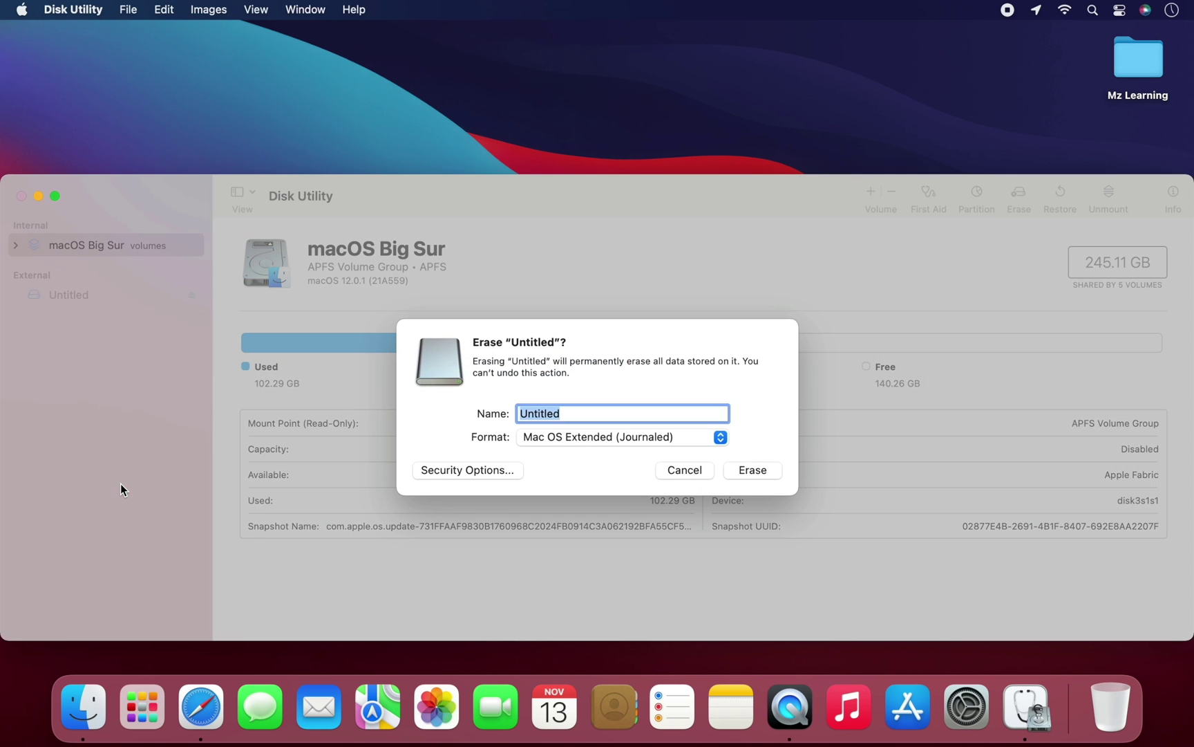
left_click(596, 444)
left_click(611, 440)
left_click(754, 471)
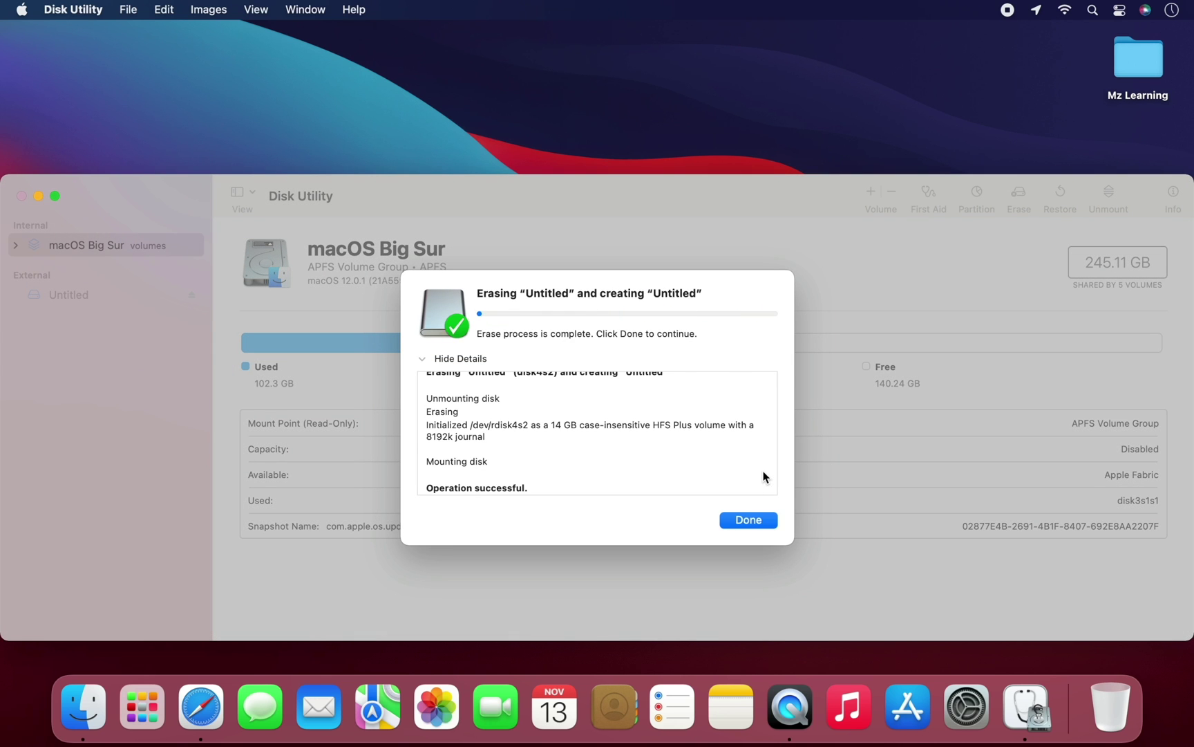
left_click(742, 519)
left_click(21, 195)
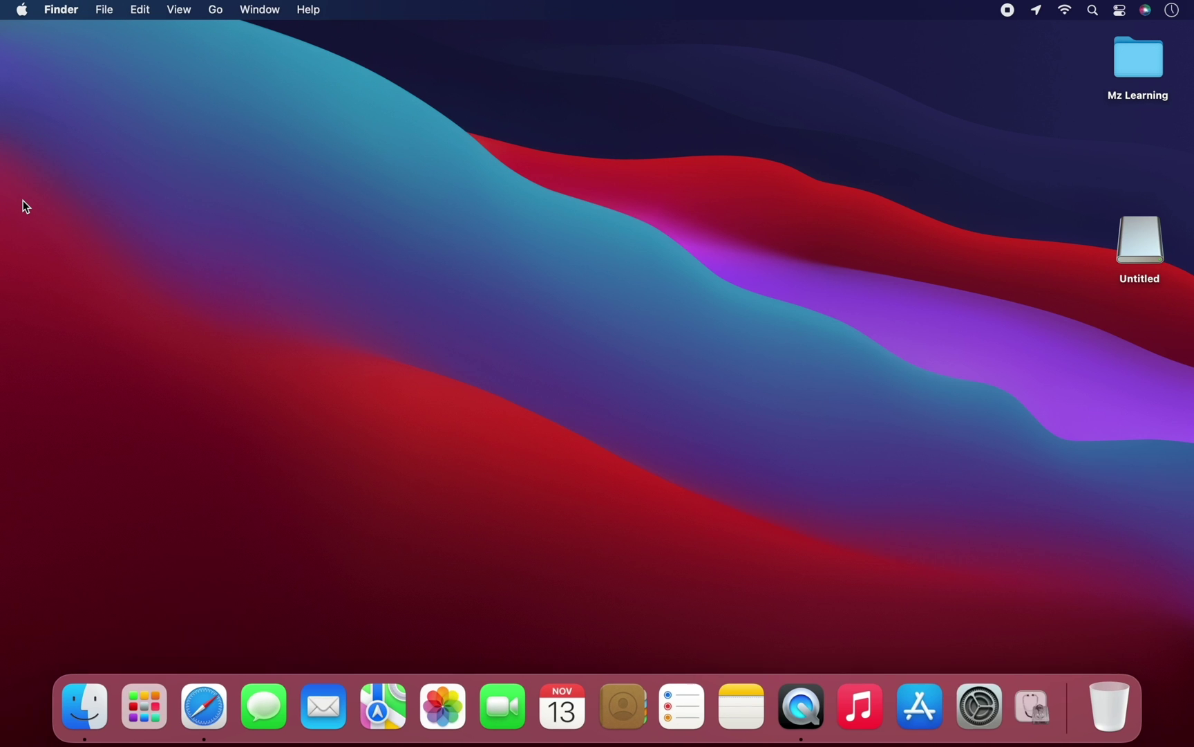
Step: In Terminal, run sudo /Applications/Install\ macOS\ Monterey.app/Contents/Resources/createinstallmedia --volume /Volumes/Untitled
key("super+space")
type("ter")
key("Return")
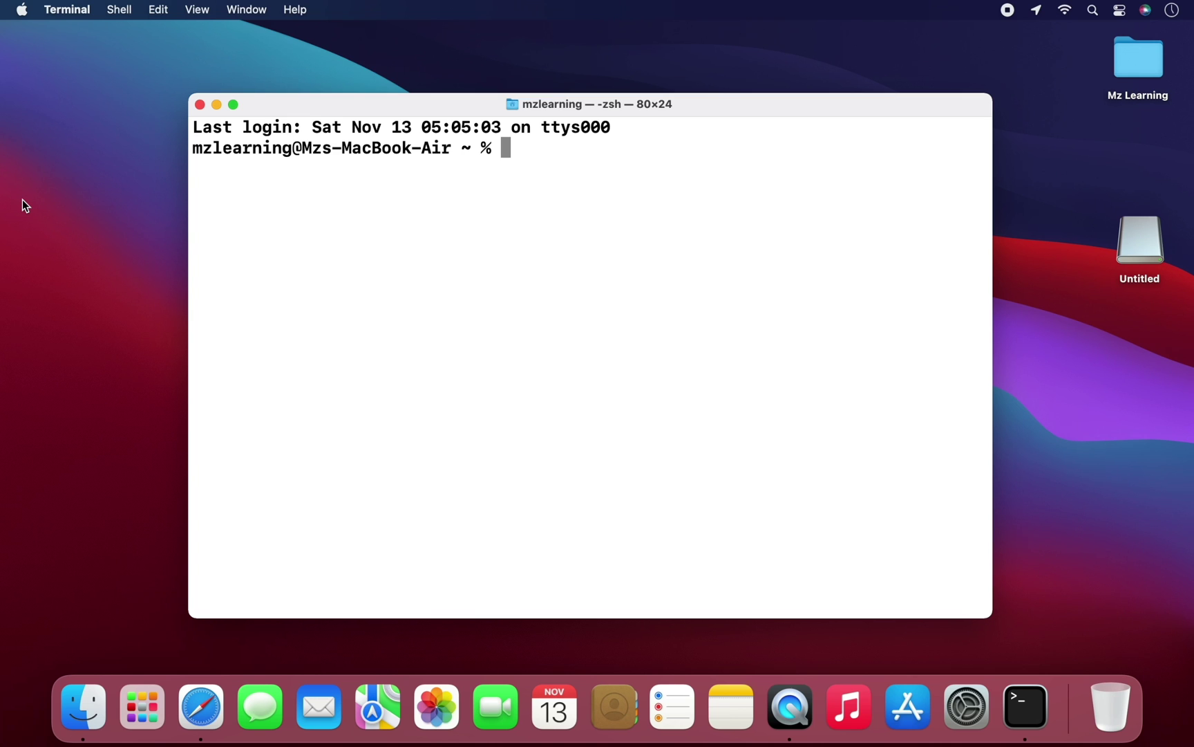
type("sudo /Applications/Install\\ macOS\\ Monterey.app/Contents/Resources/createinstallmedia --volume /Volumes/Untitled")
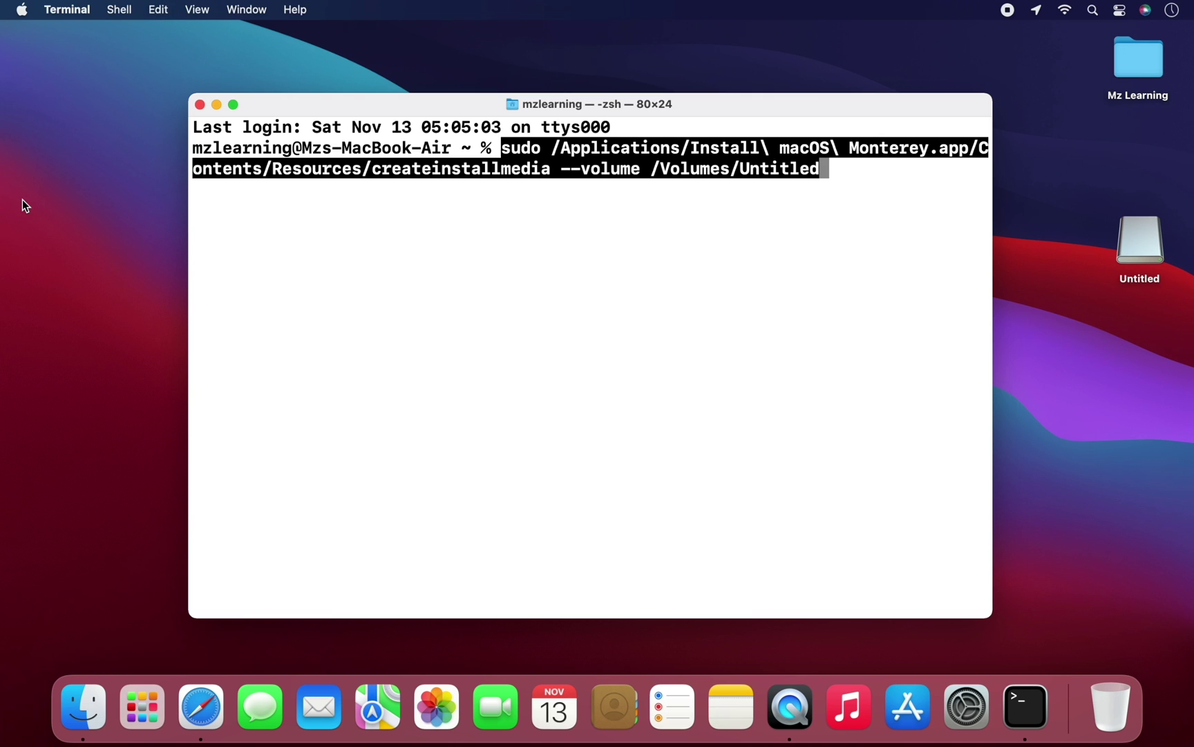
key("Return")
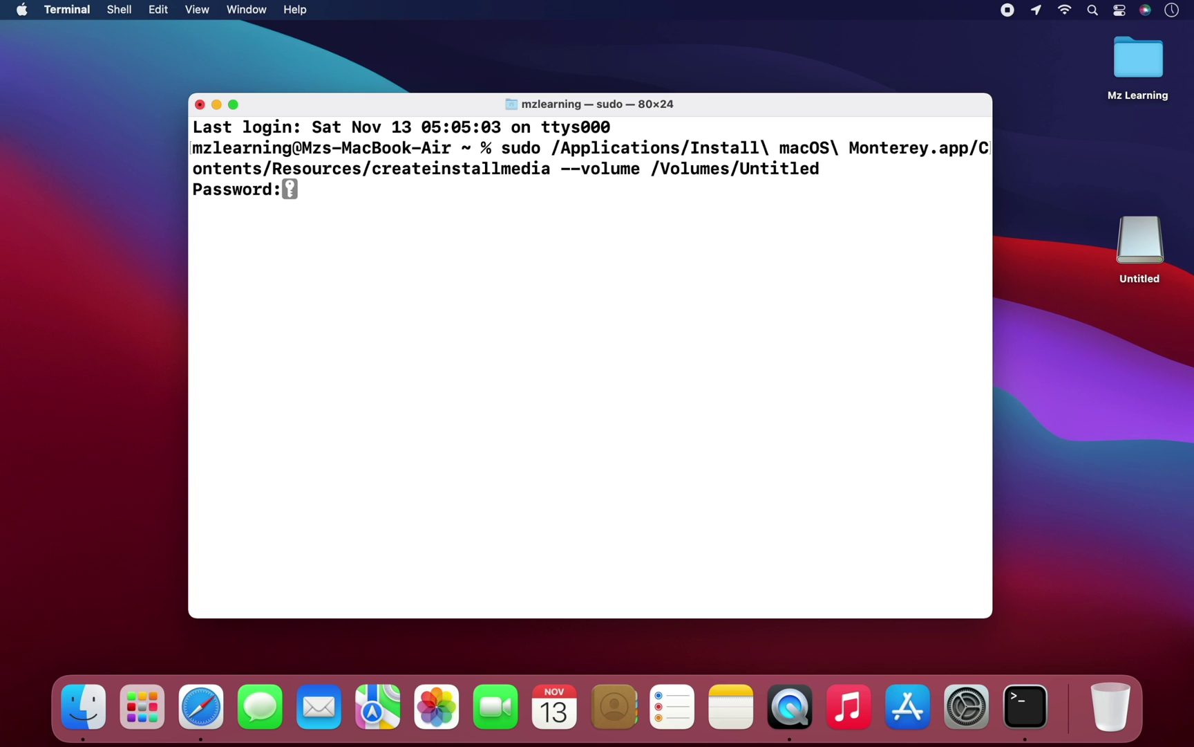
Step: Enter the account password and answer y to erase the Untitled volume and create the Monterey install media
key("Return")
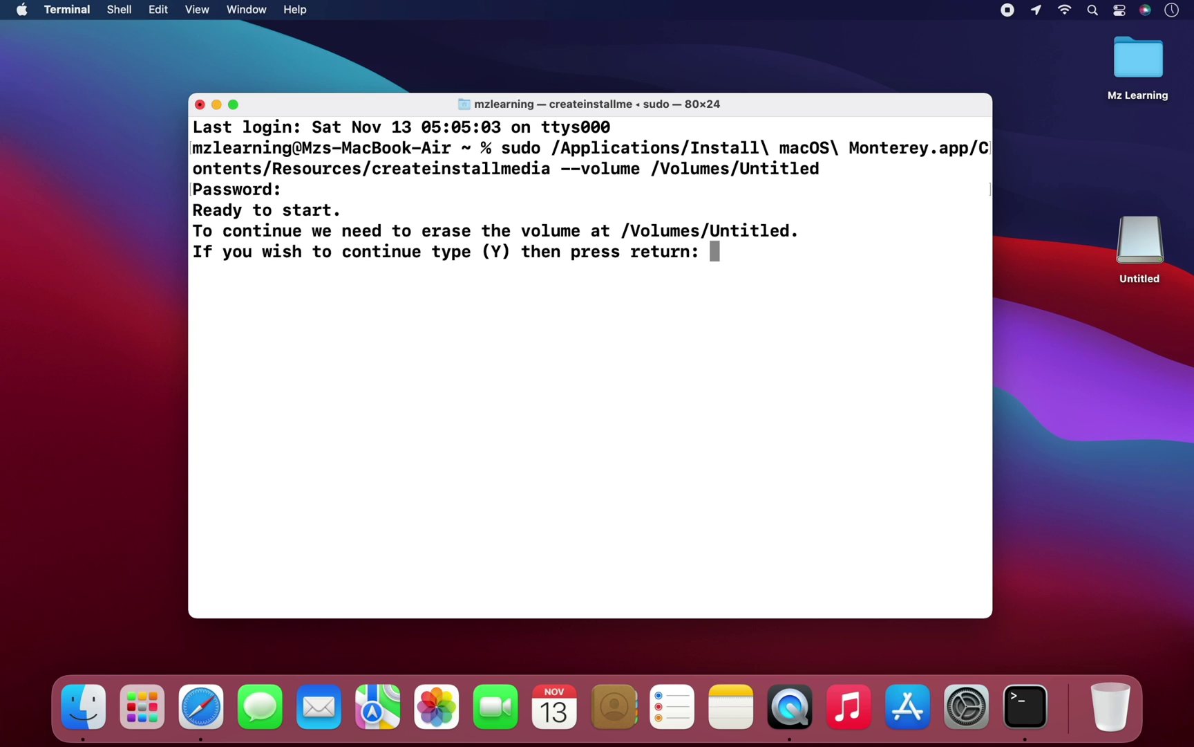
type("y")
key("Return")
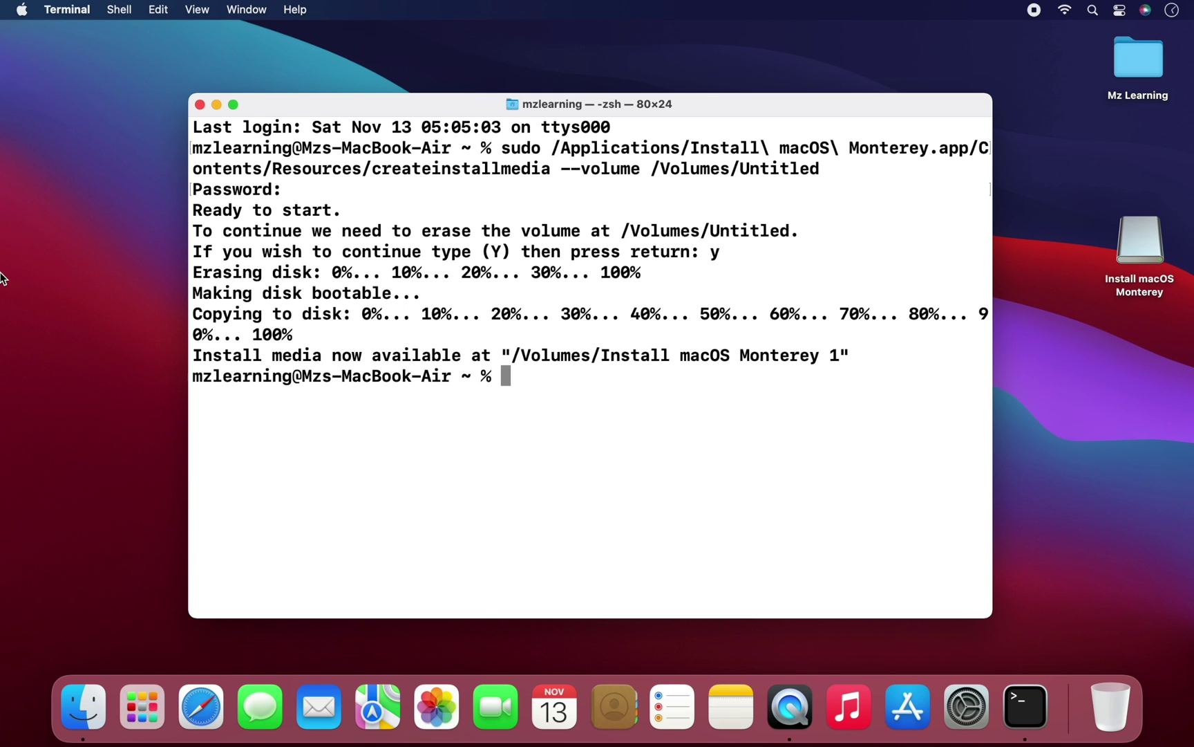
left_click_drag(194, 356, 817, 357)
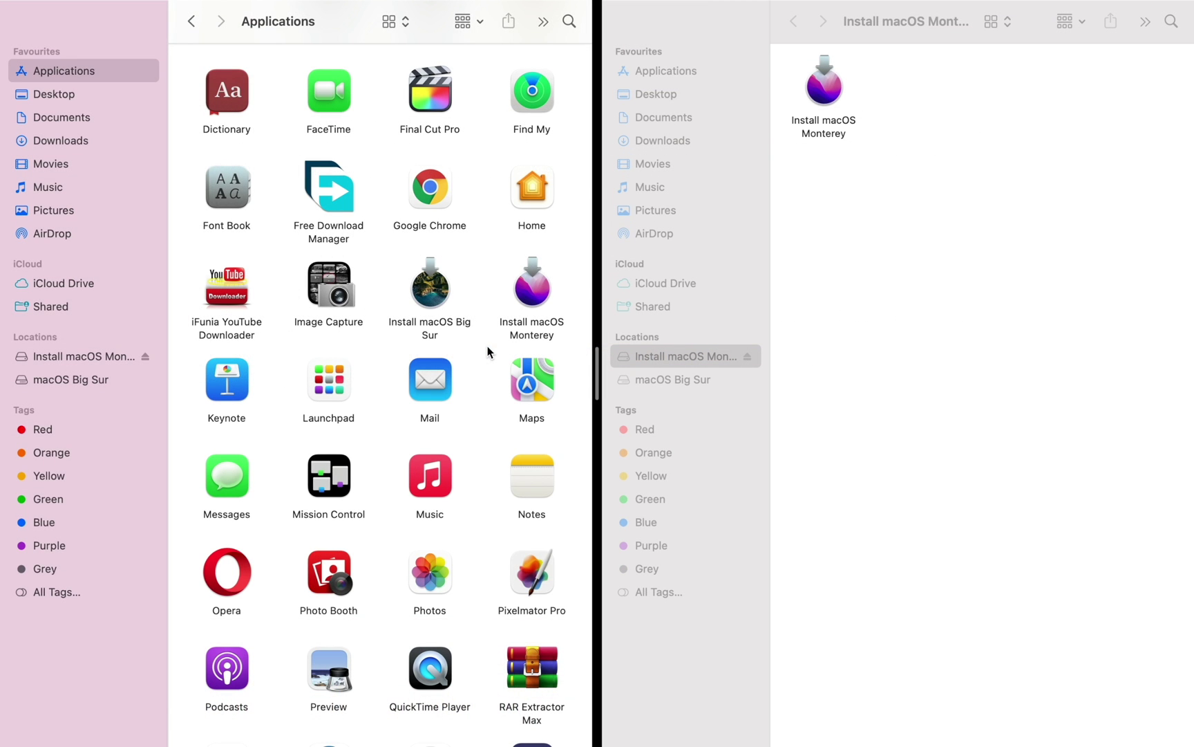
Step: Show the package contents of Install macOS Big Sur in Applications and open its Contents folder
right_click(434, 294)
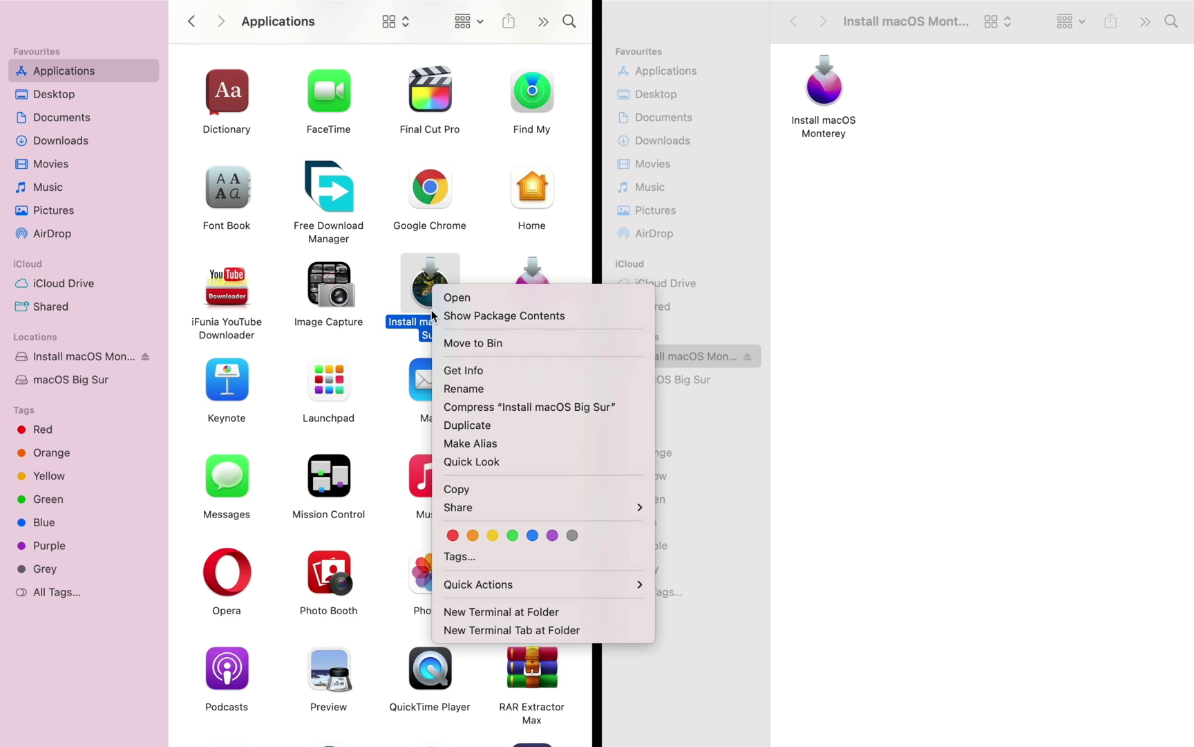
left_click(466, 320)
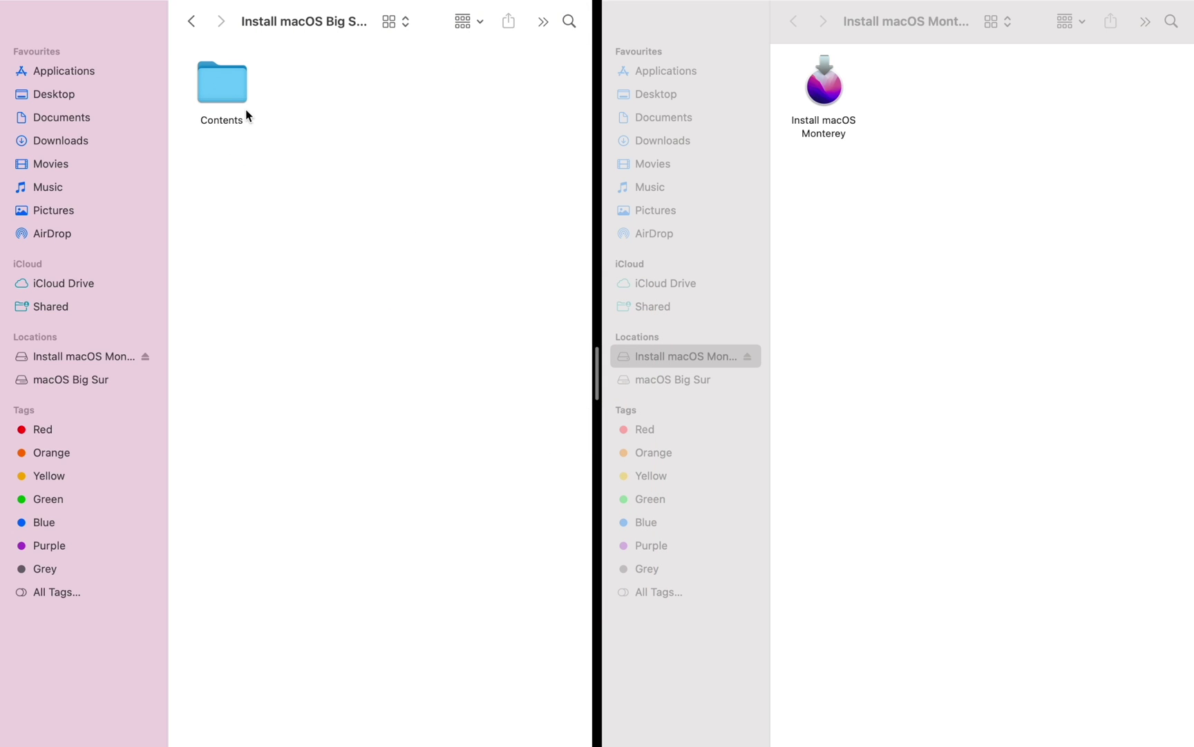
double_click(230, 90)
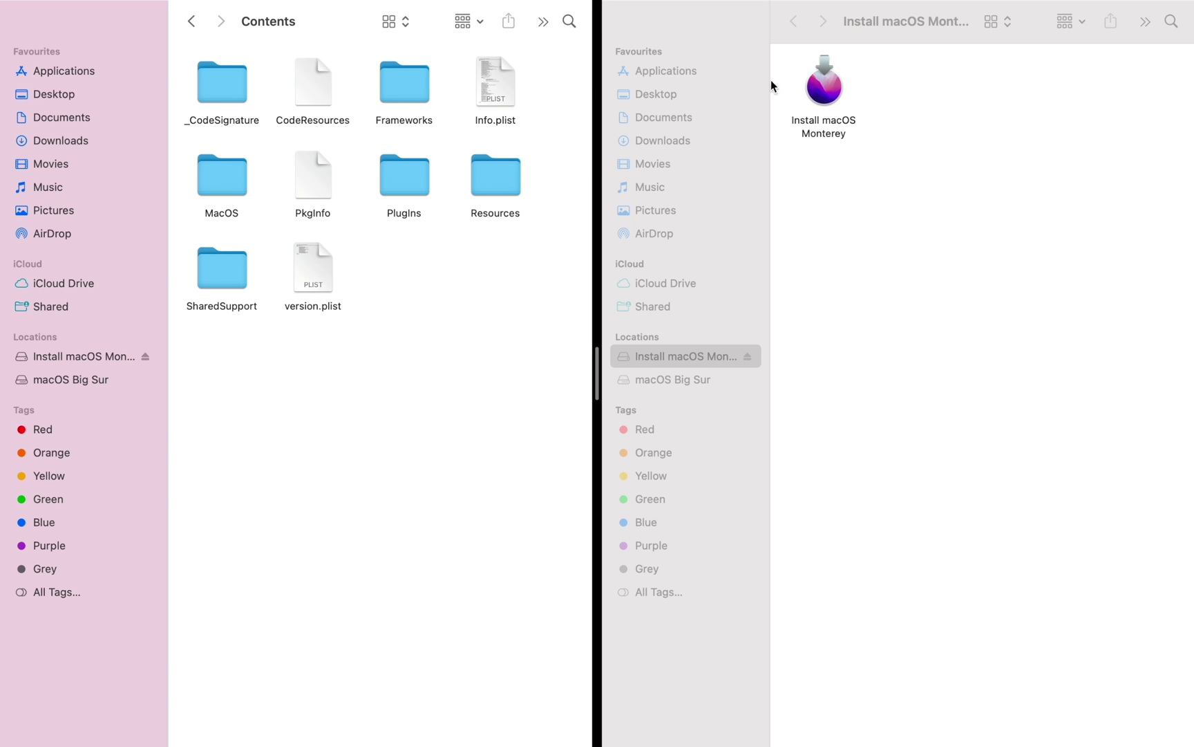
Step: Open the Contents folder inside the install drive's Install macOS Monterey package and delete its SharedSupport folder
right_click(828, 89)
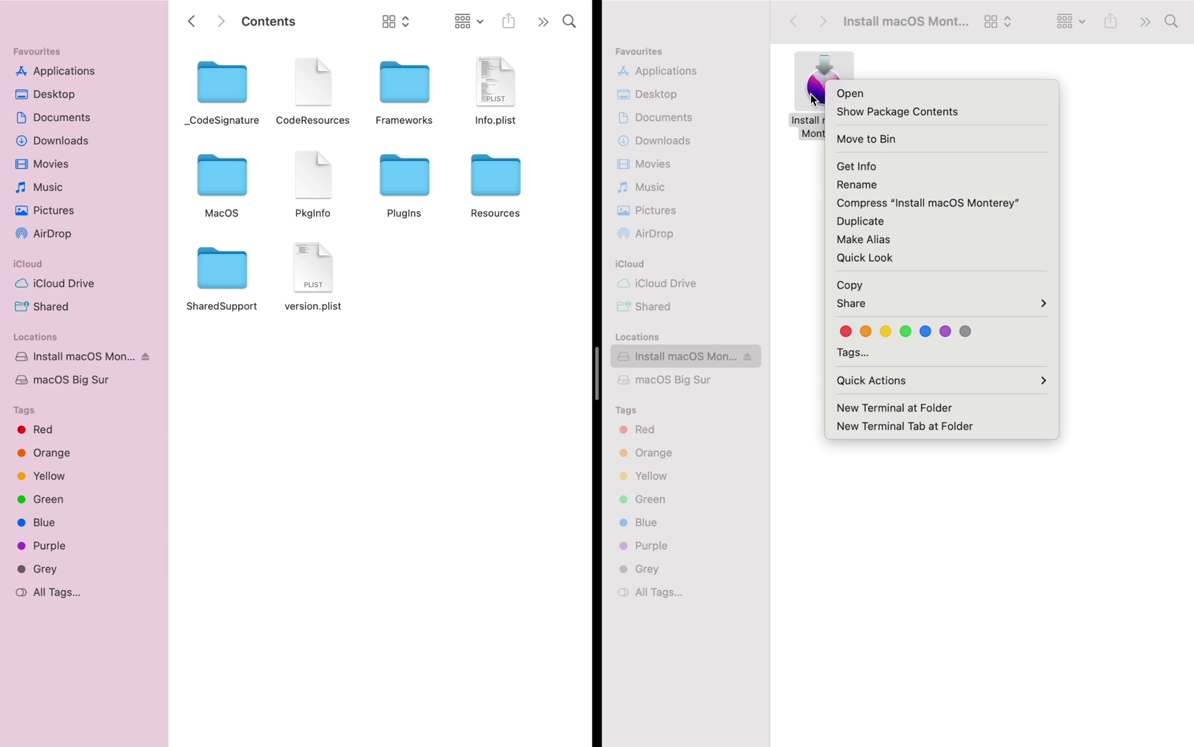
left_click(857, 111)
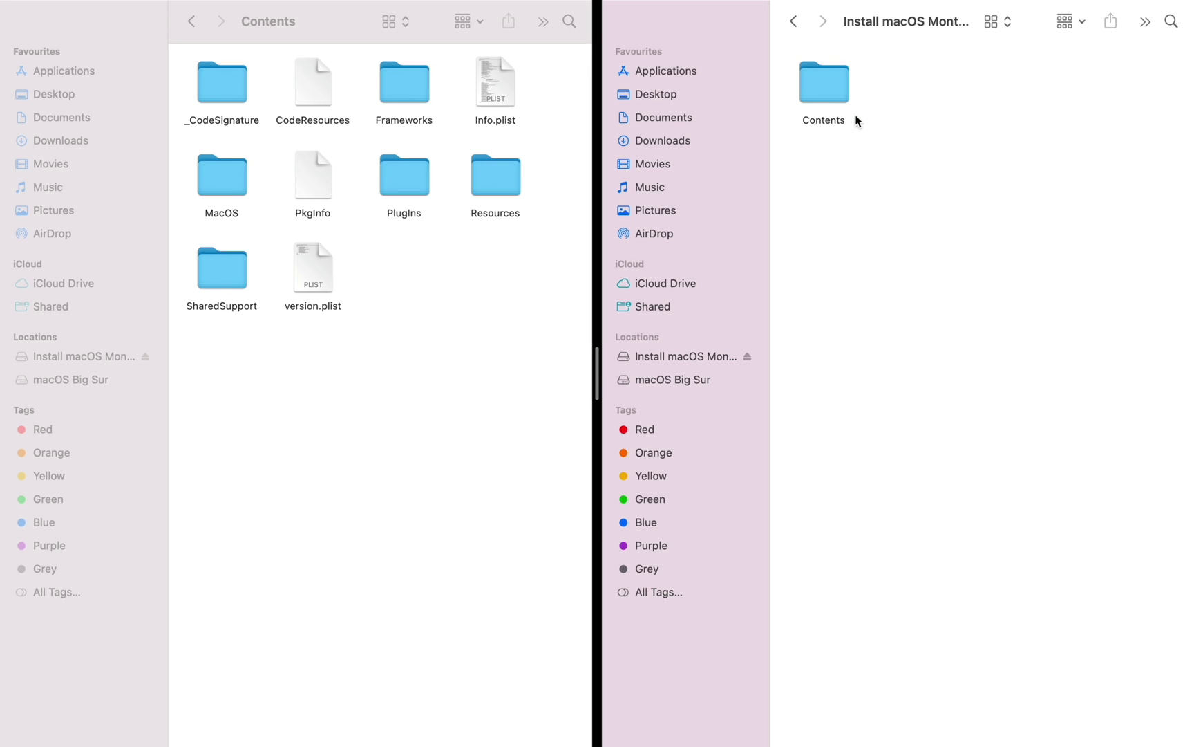
double_click(839, 95)
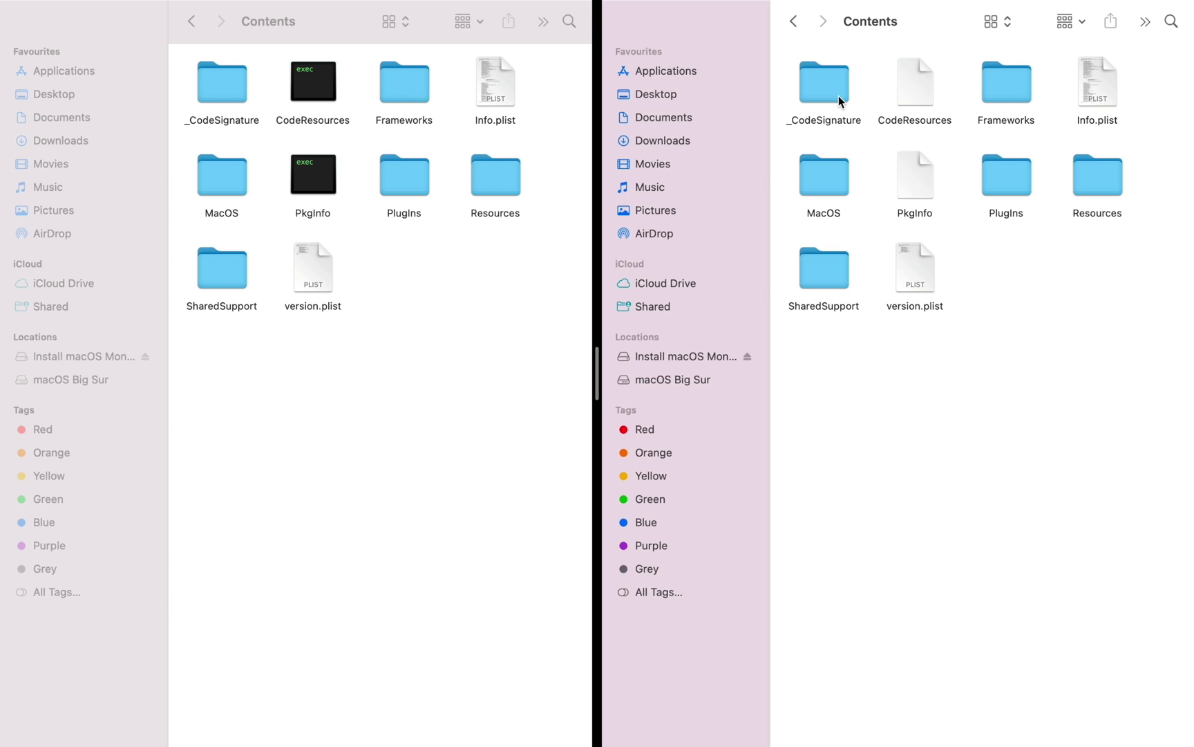
left_click(837, 274)
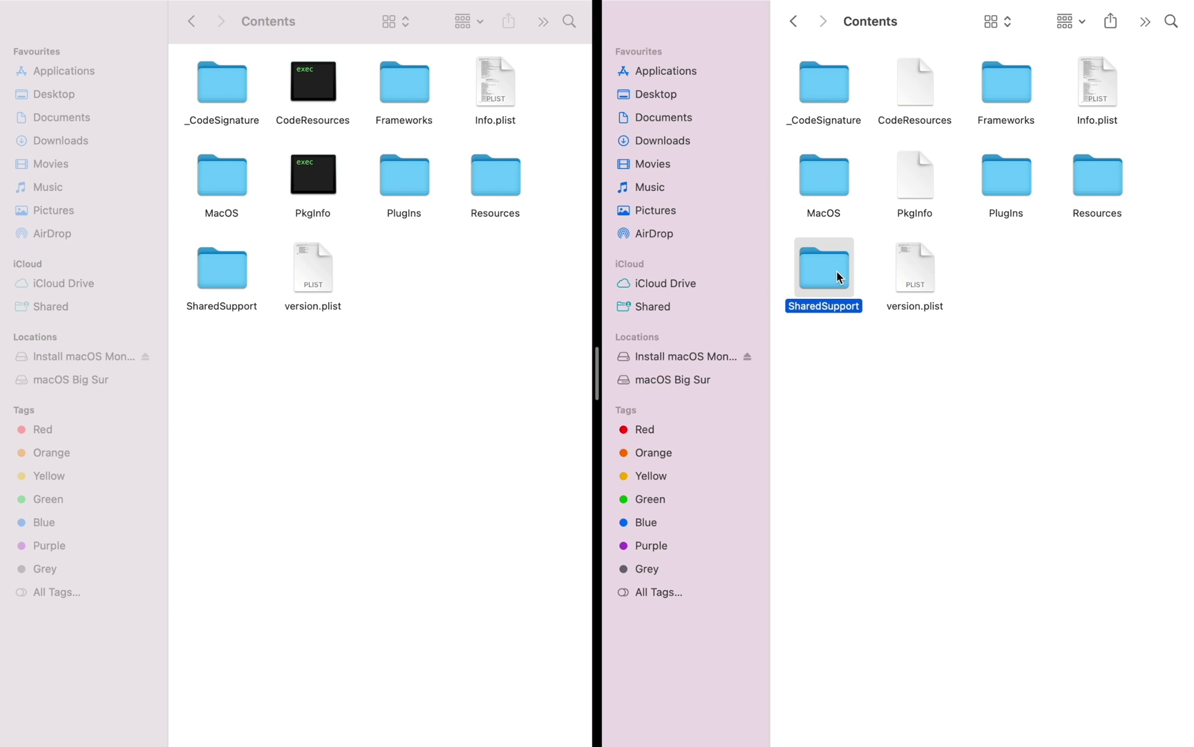
key("super+BackSpace")
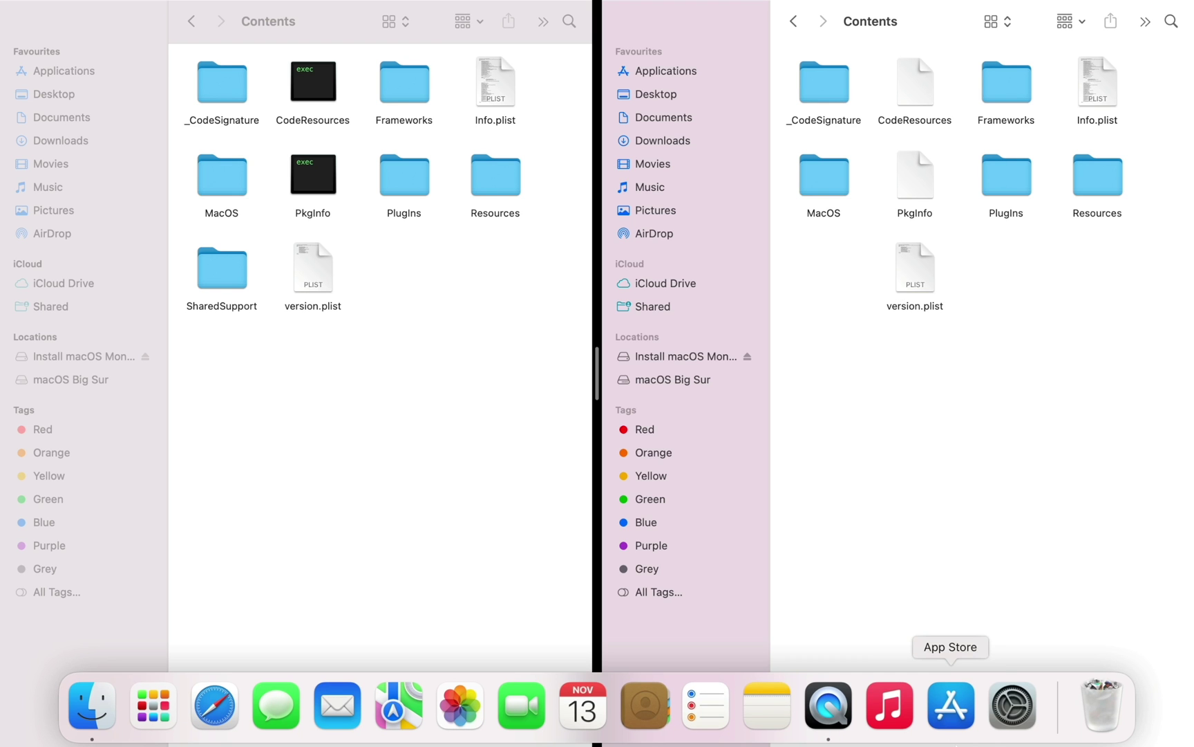
Step: Empty the Bin and copy the Big Sur installer's SharedSupport folder into the install drive's Monterey Contents folder
right_click(1101, 716)
left_click(1106, 642)
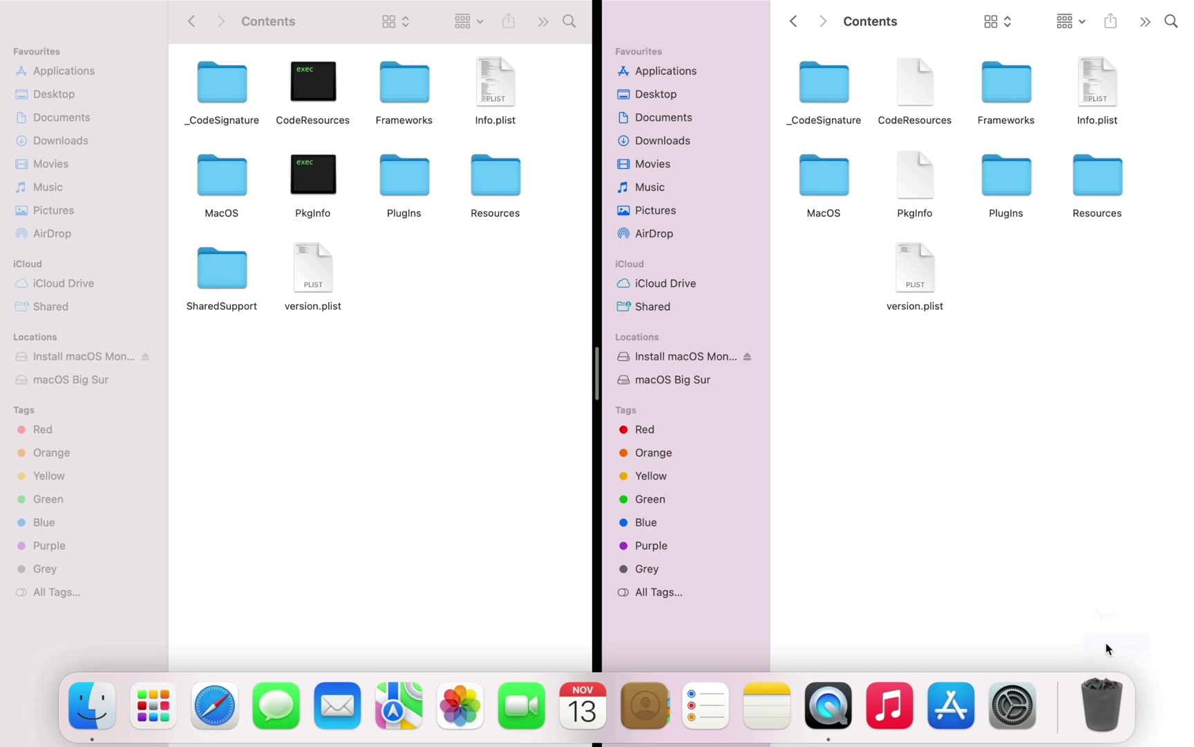
left_click(657, 312)
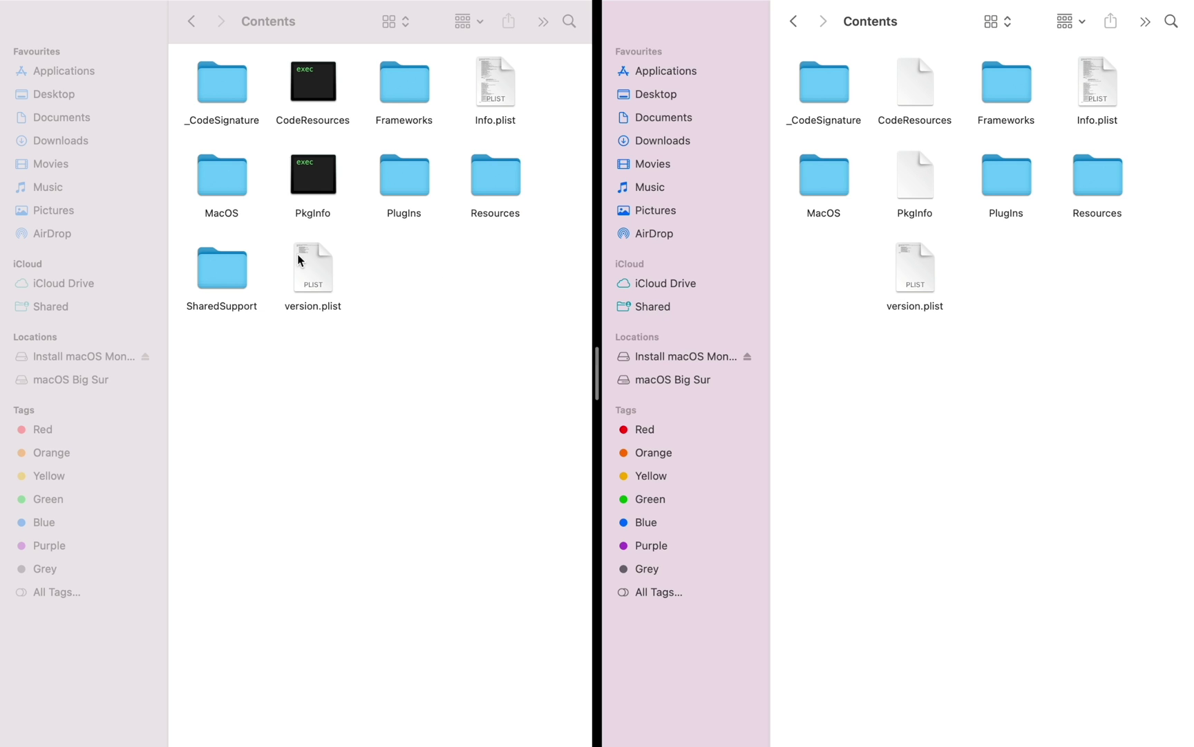
left_click(234, 274)
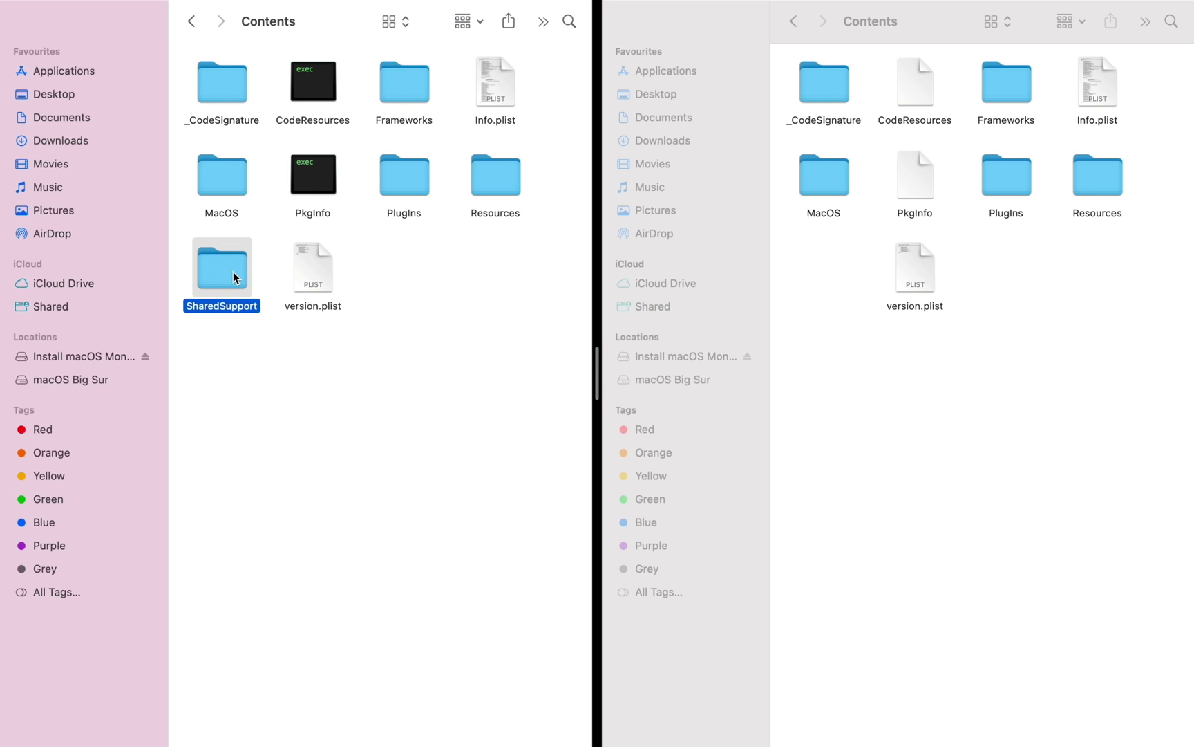
left_click_drag(233, 272, 870, 271)
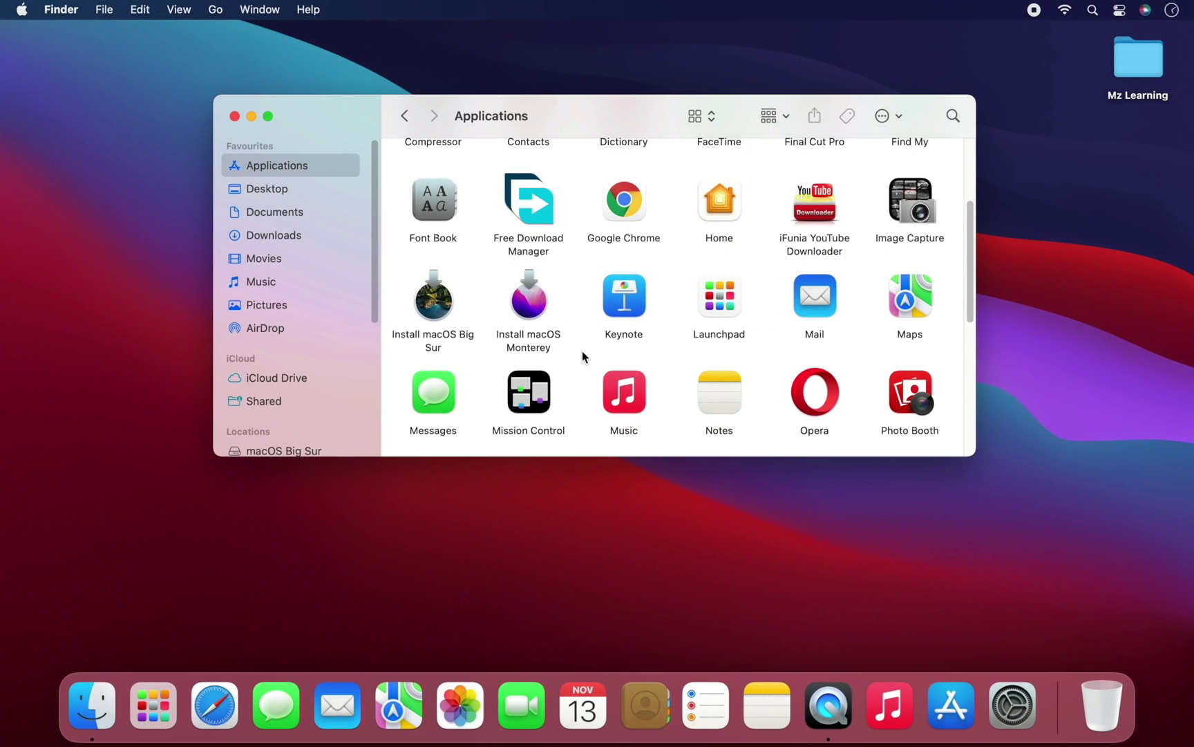
Step: Show the package contents of Install macOS Big Sur in Applications and open its Contents folder
left_click_drag(582, 351, 437, 308)
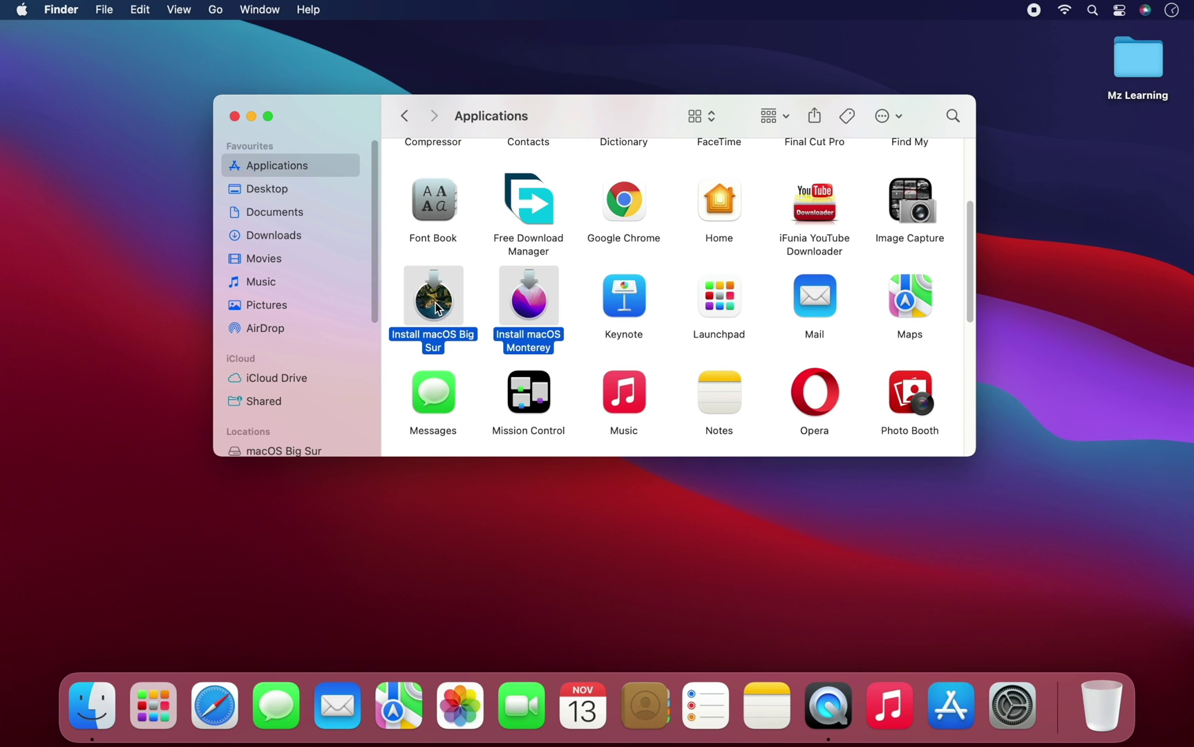
left_click_drag(436, 308, 1012, 267)
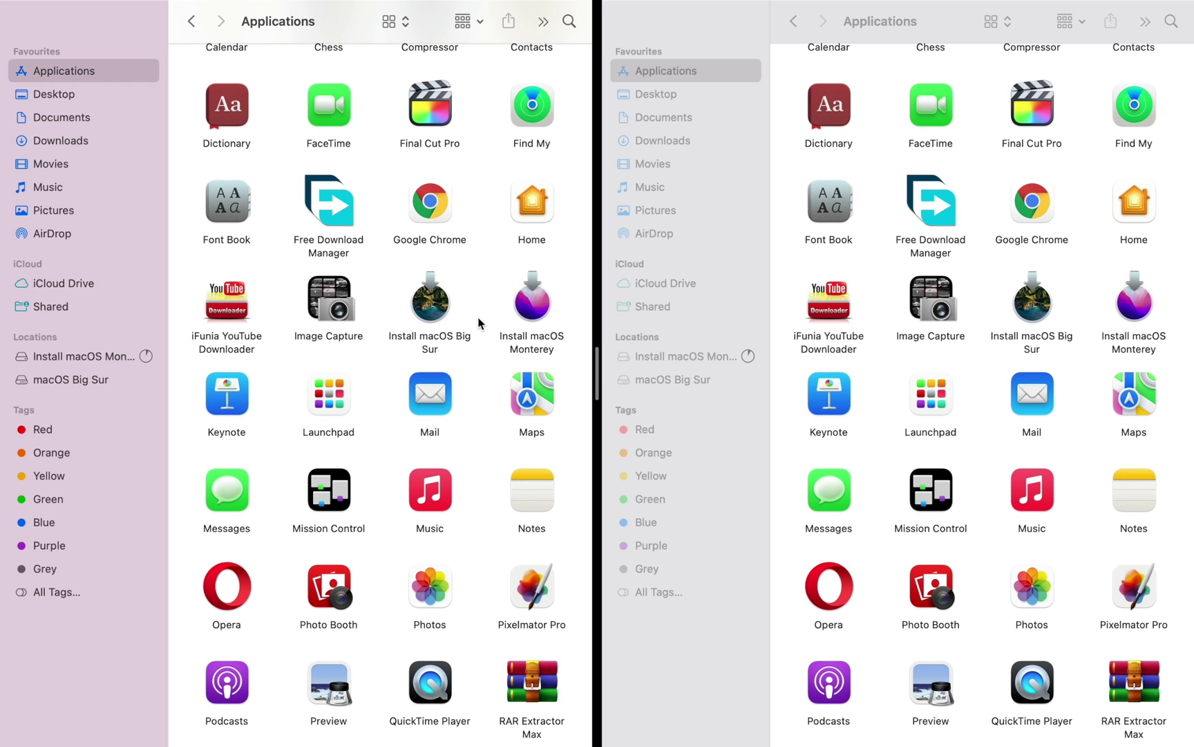
right_click(428, 298)
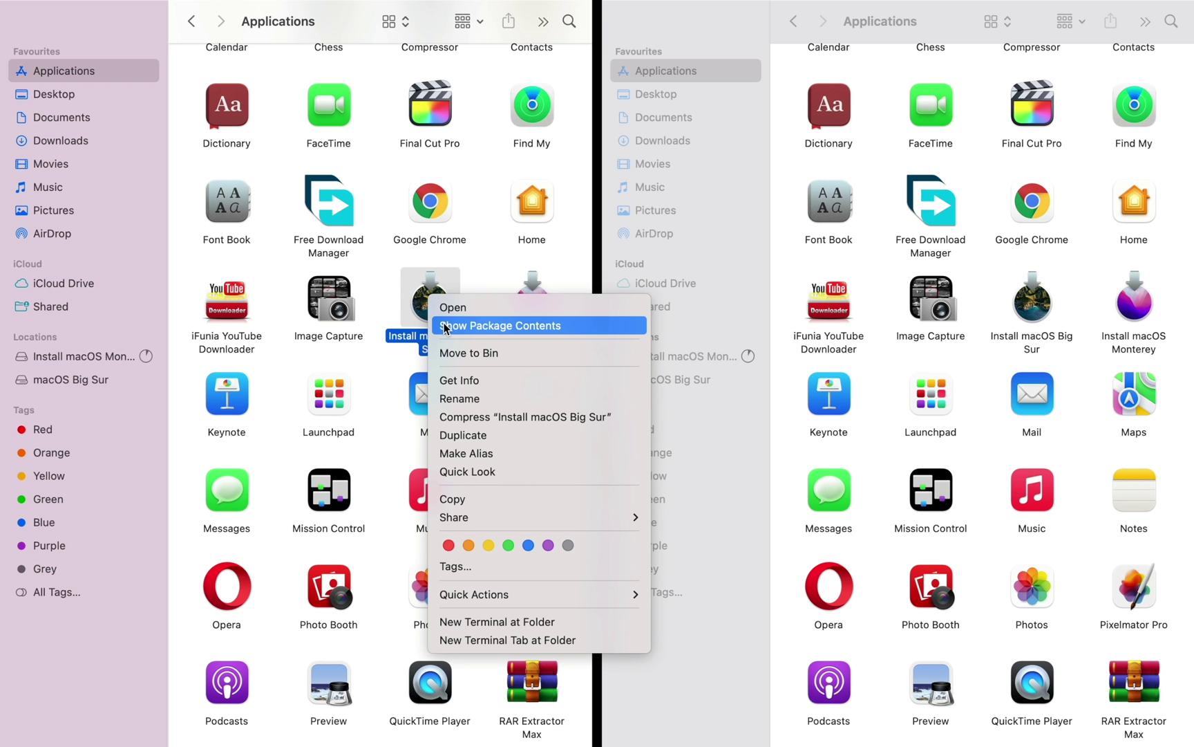
left_click(445, 326)
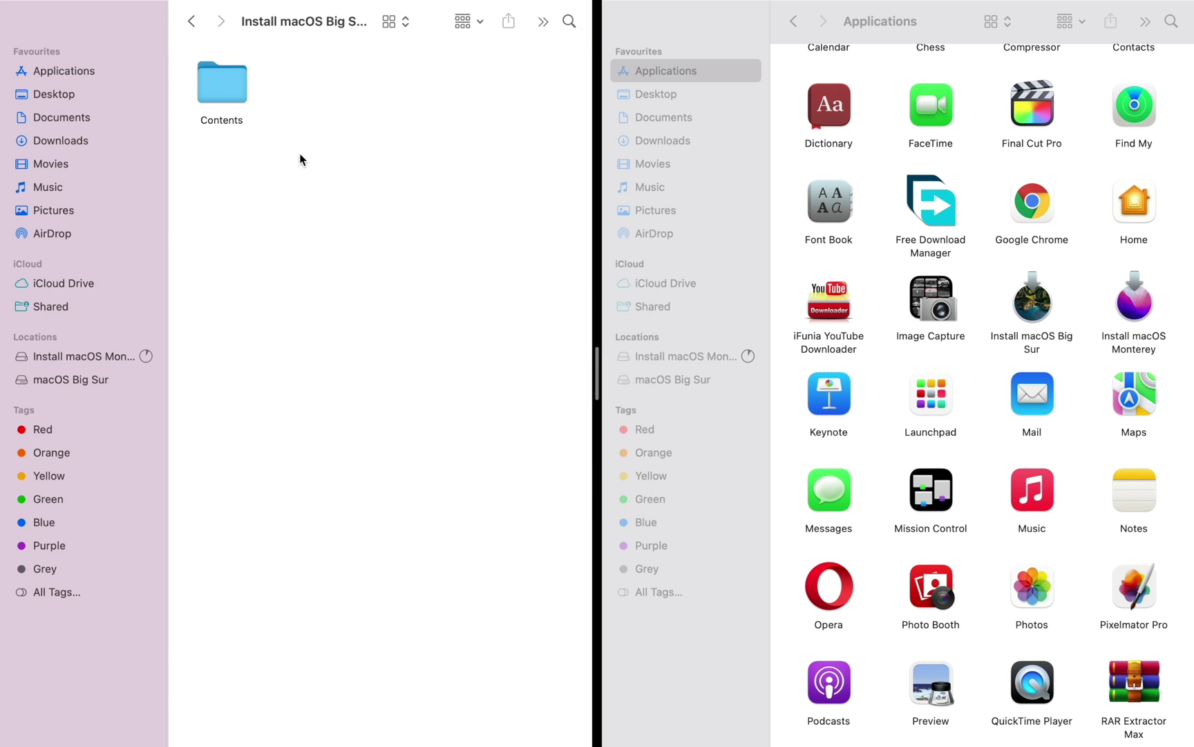
double_click(234, 92)
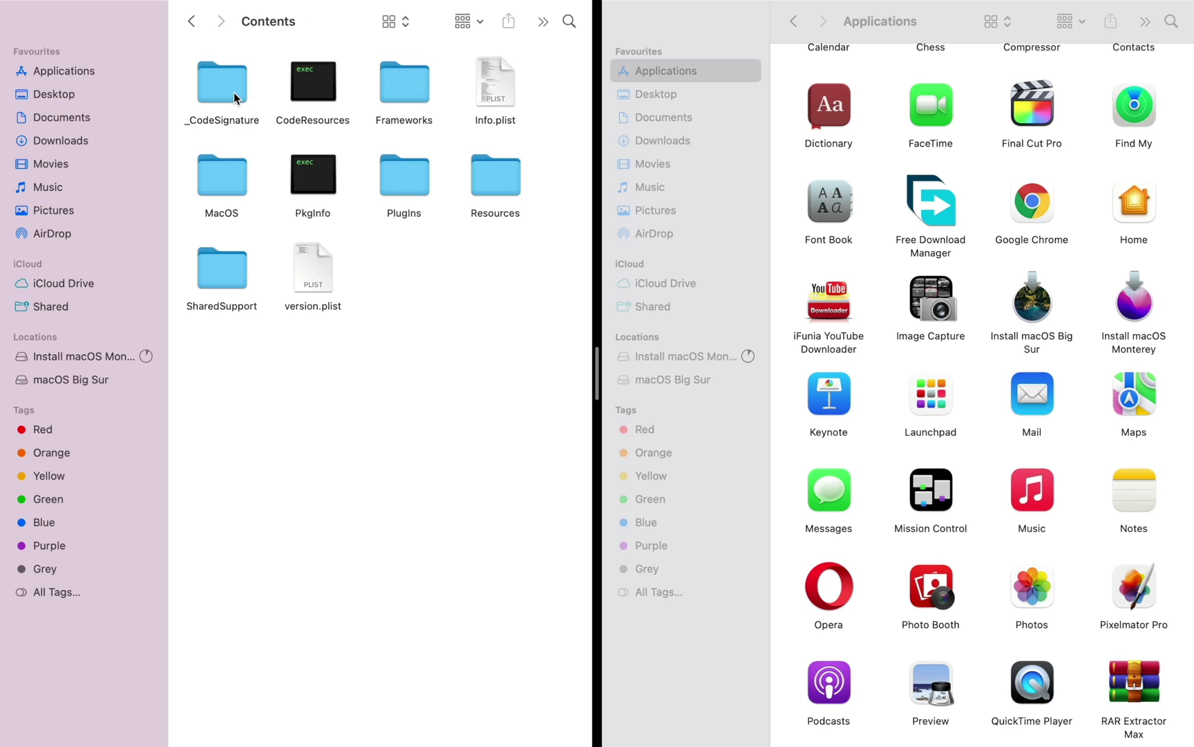
Step: Show the package contents of Install macOS Monterey in Applications and open its Contents folder alongside the Big Sur one
right_click(1122, 300)
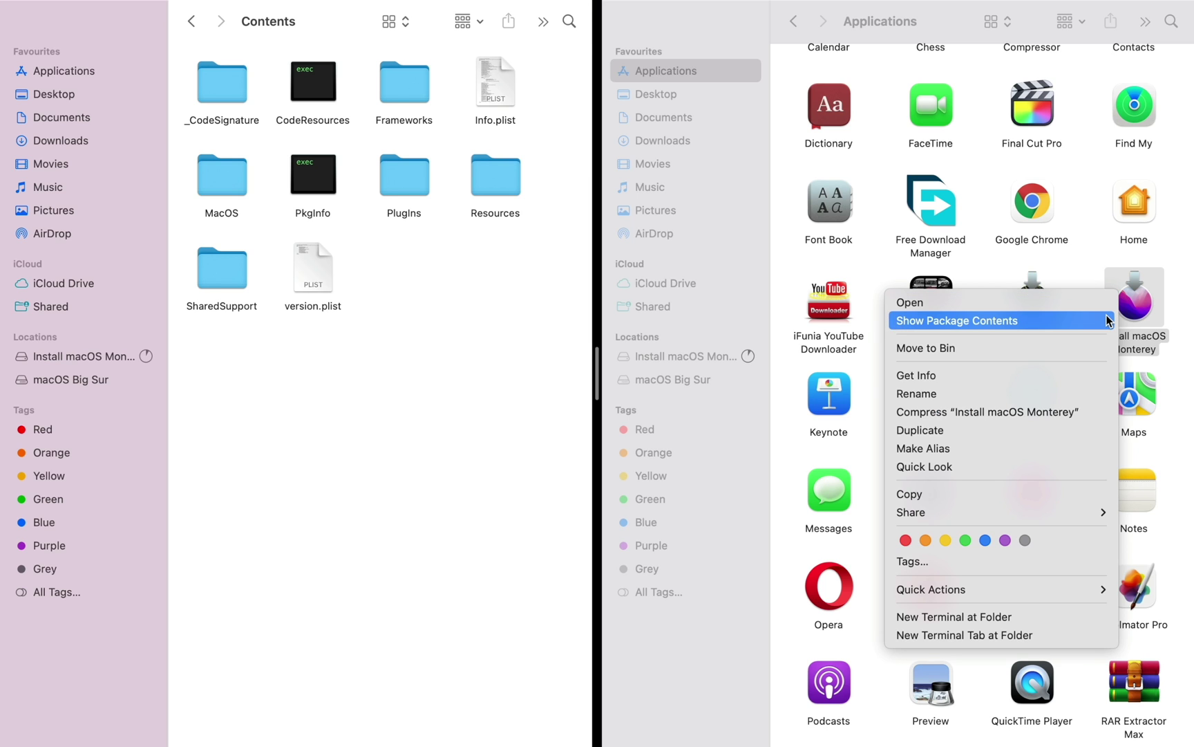
left_click(1106, 320)
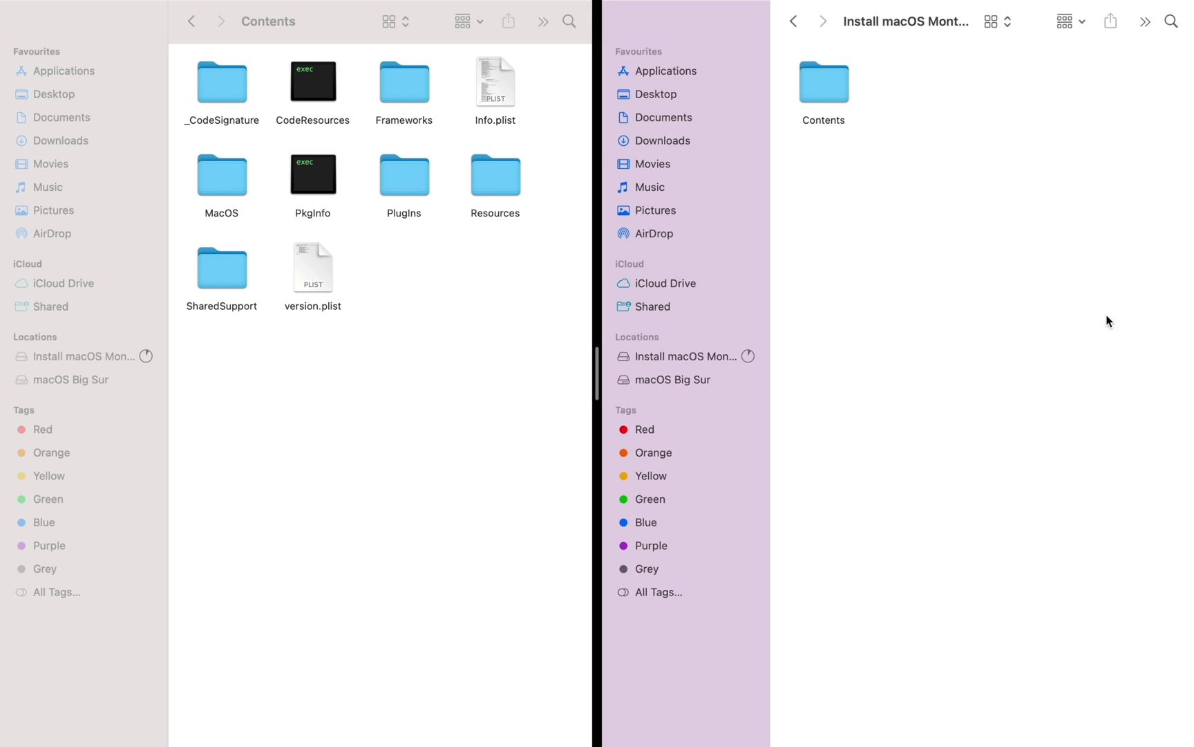
double_click(844, 100)
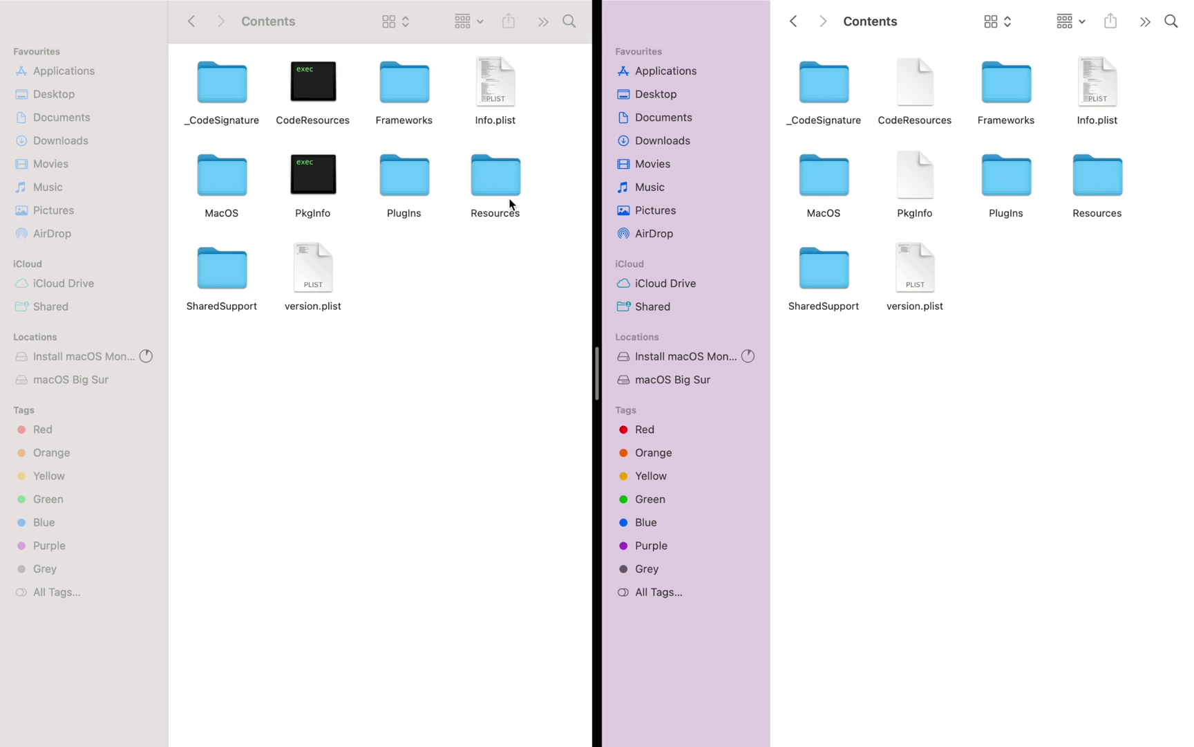
Step: Move SharedSupport from the Big Sur Contents folder into the Monterey one, replacing the existing folder, and place it beside version.plist
left_click_drag(248, 269, 826, 360)
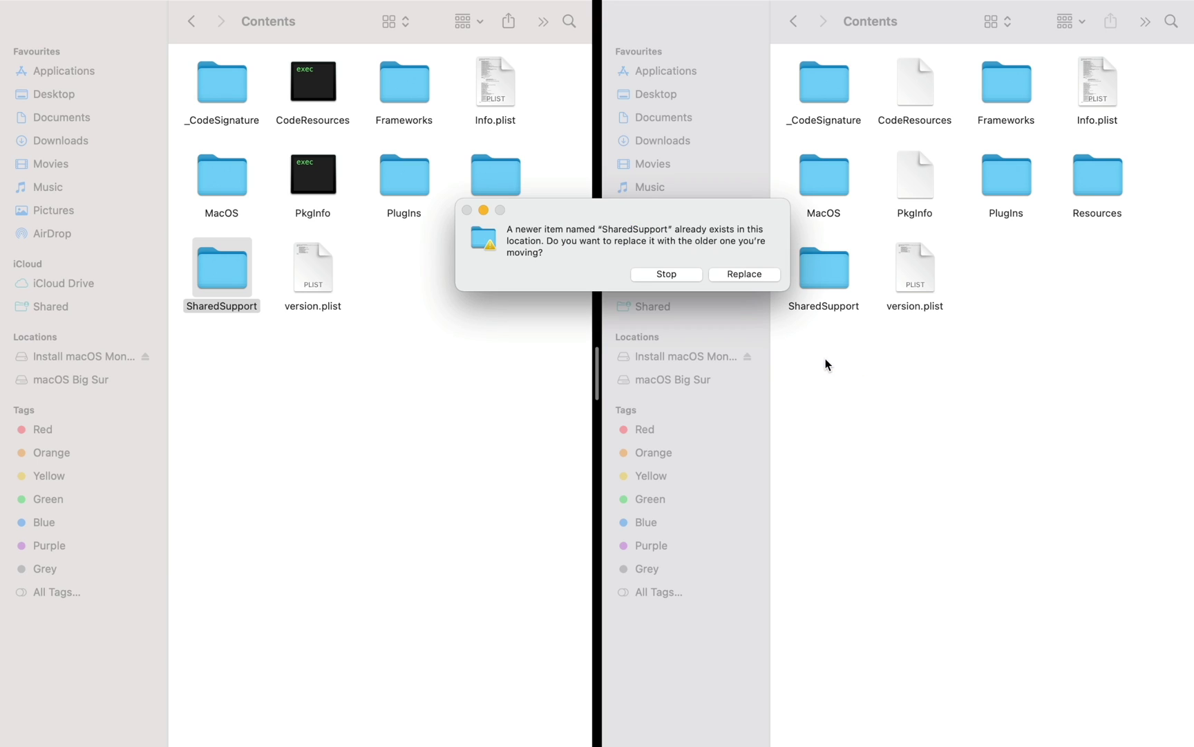
left_click(744, 273)
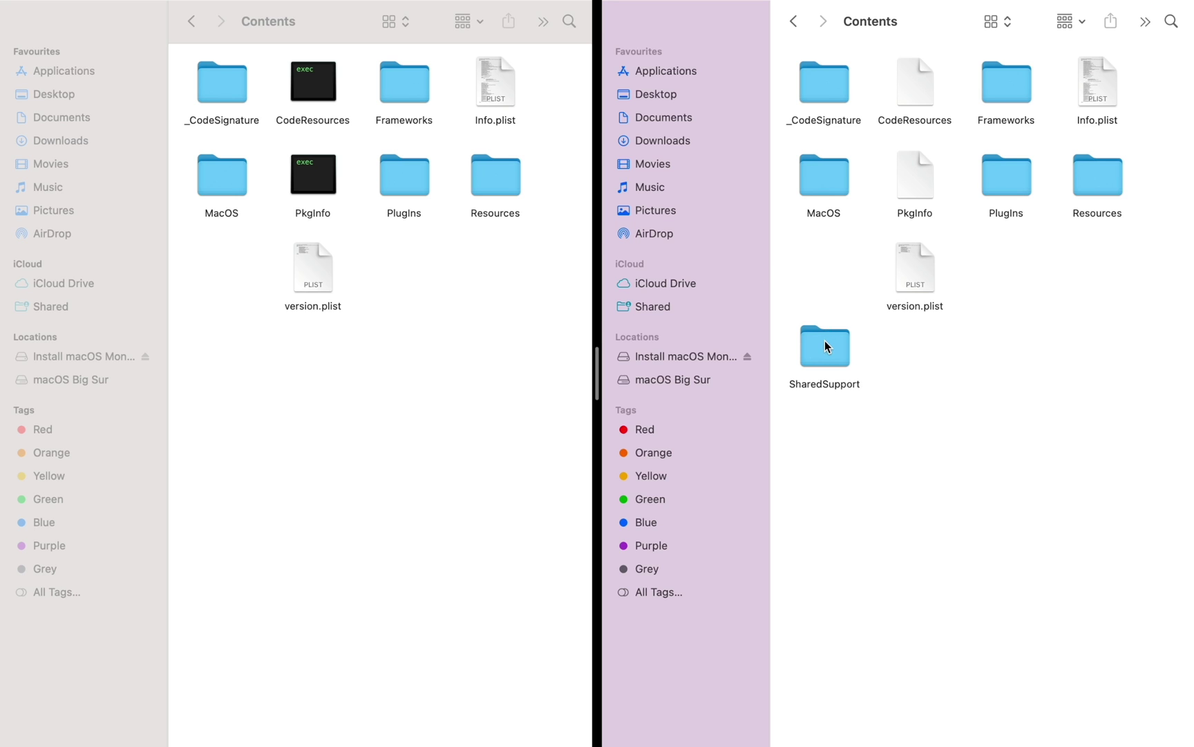
left_click_drag(825, 340, 829, 269)
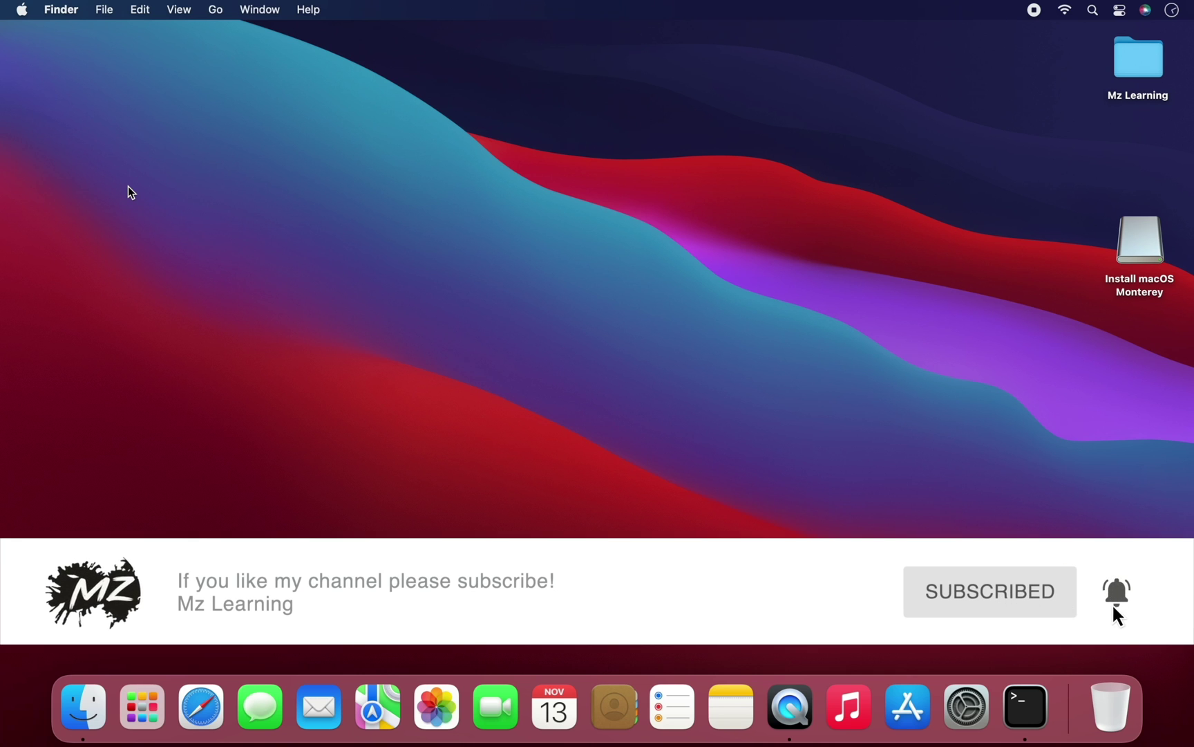
Step: Open Disk Utility and set it to show all devices
key("super+space")
type("disk")
key("Return")
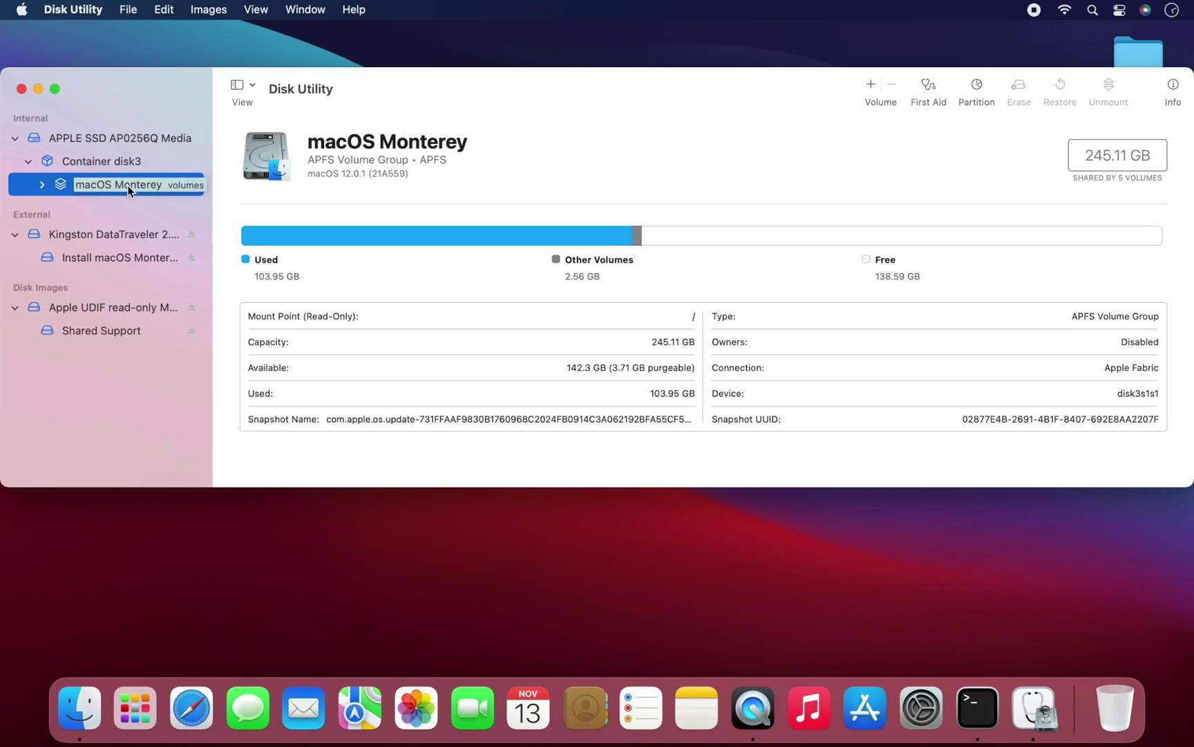
left_click(251, 88)
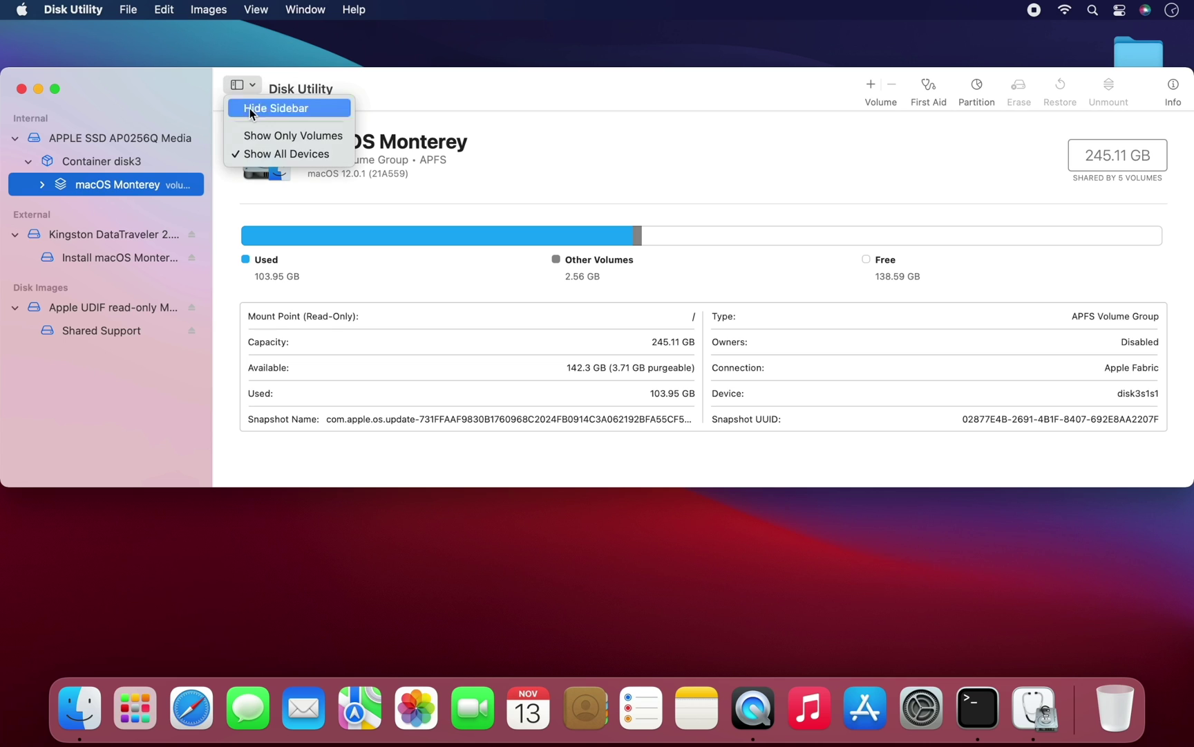
left_click(277, 154)
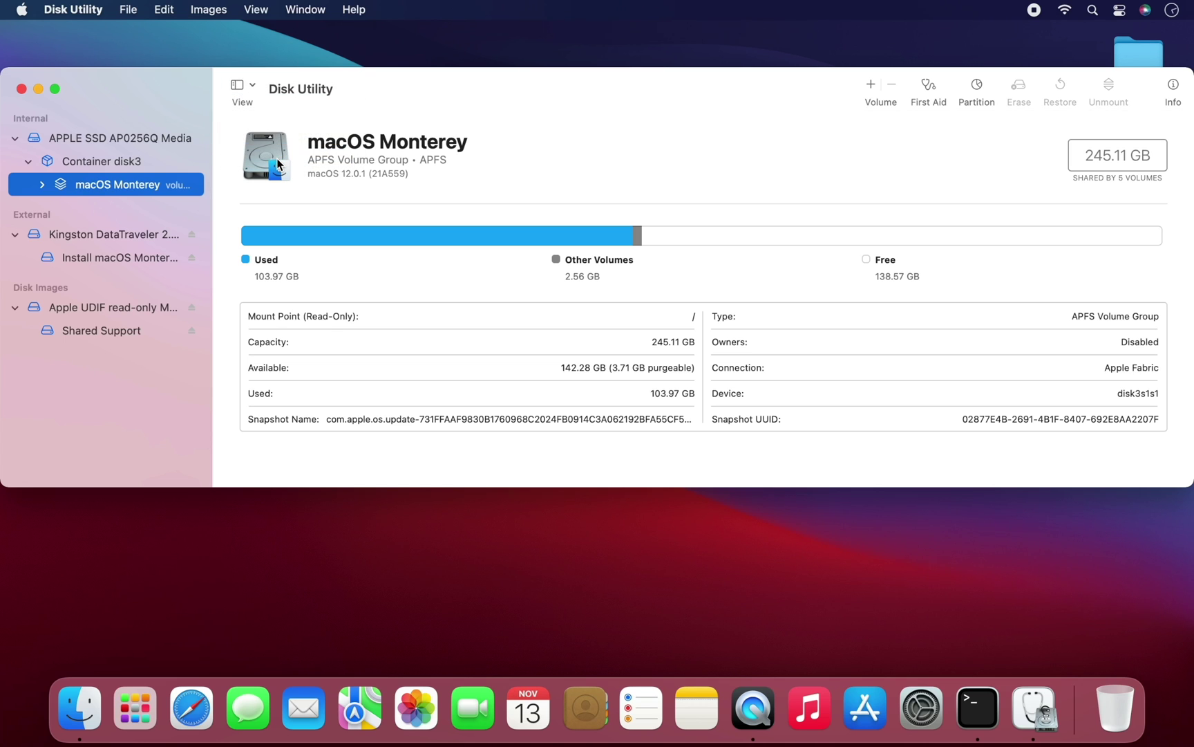
Step: Add an APFS volume named macOS Big Sur to Container disk3 and close Disk Utility
left_click(123, 163)
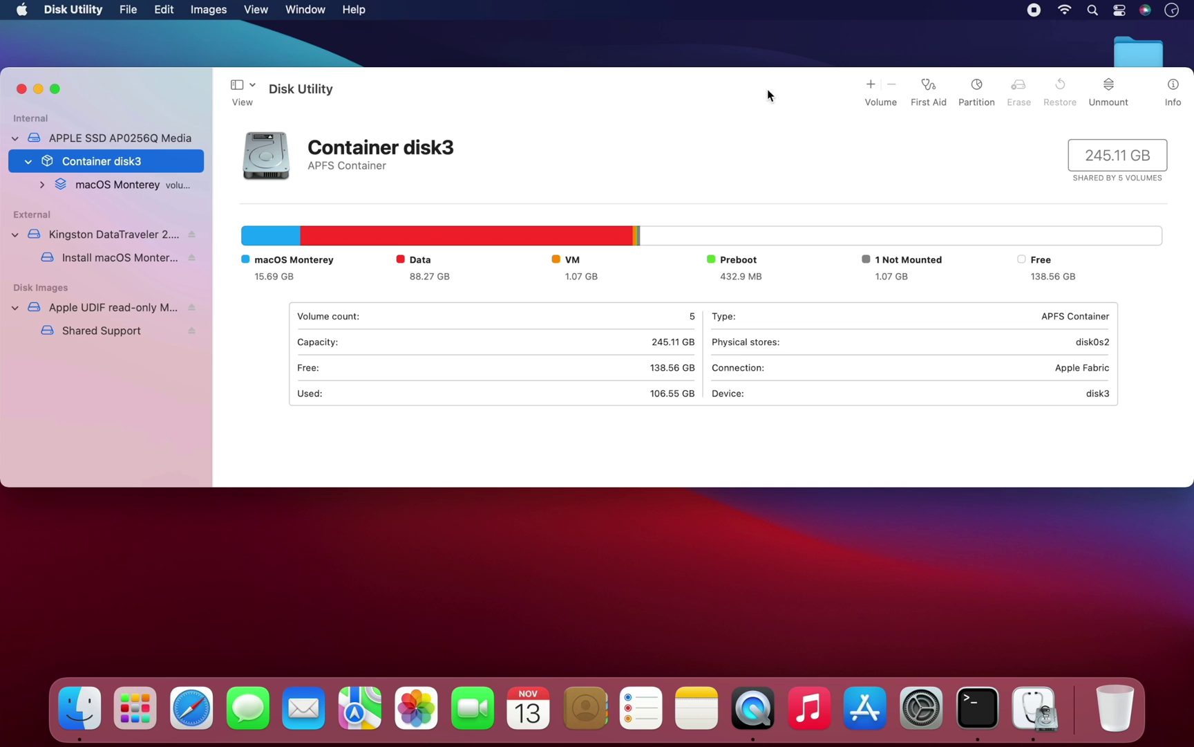
left_click(870, 85)
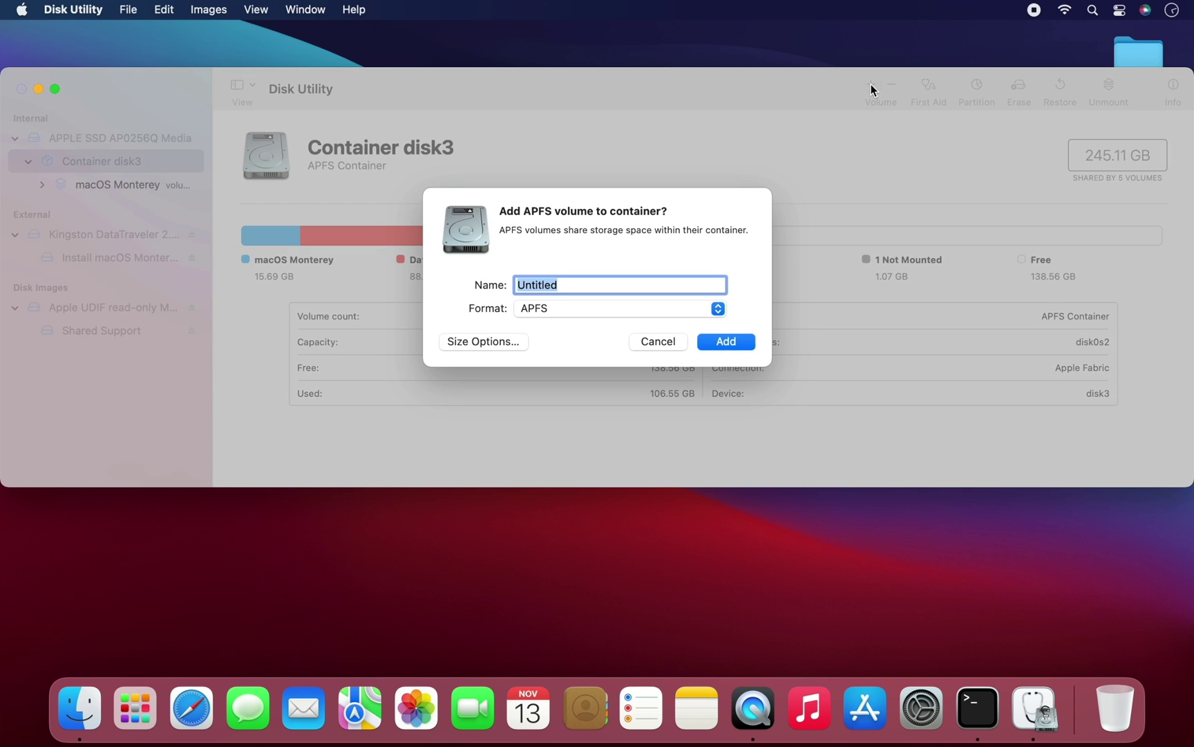
type("macOS Big Sur")
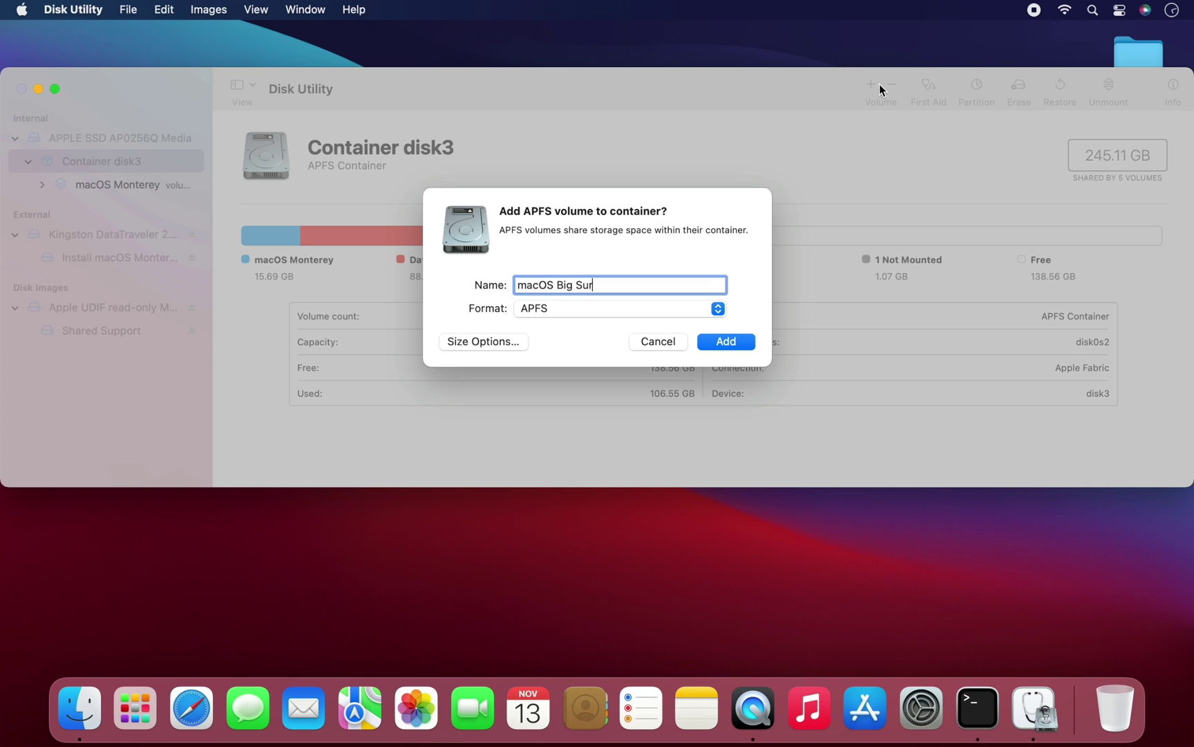
left_click(725, 342)
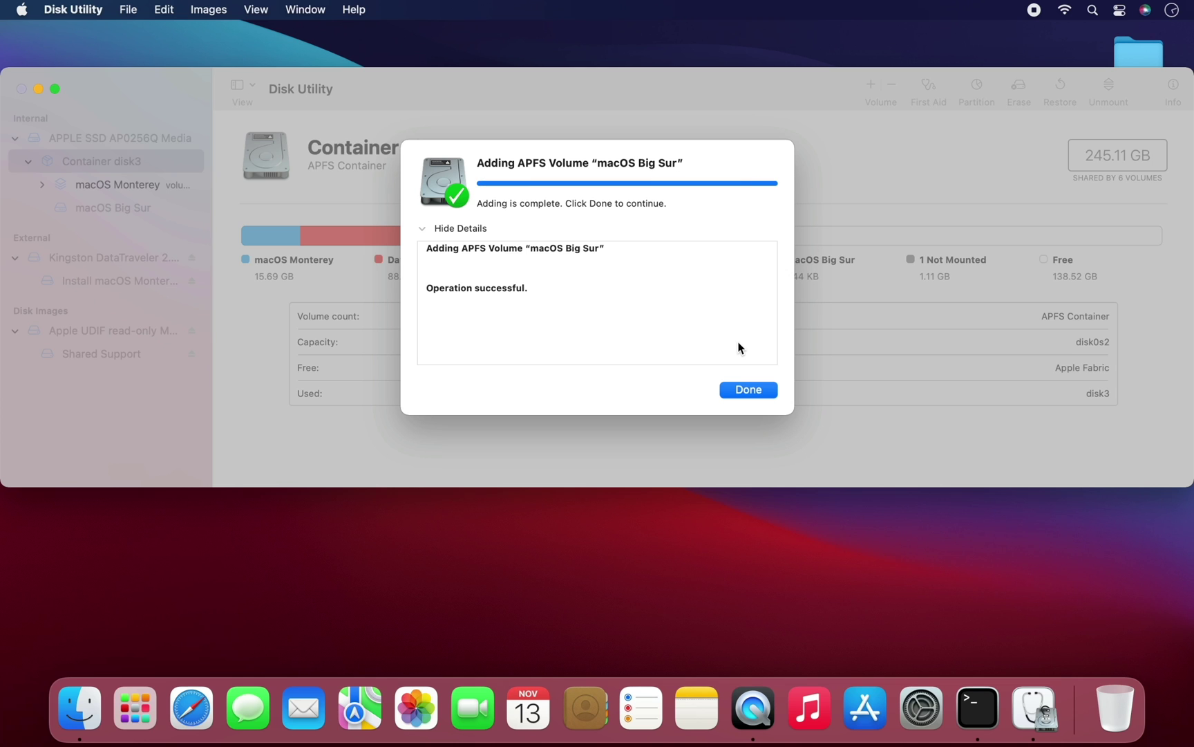
left_click(754, 389)
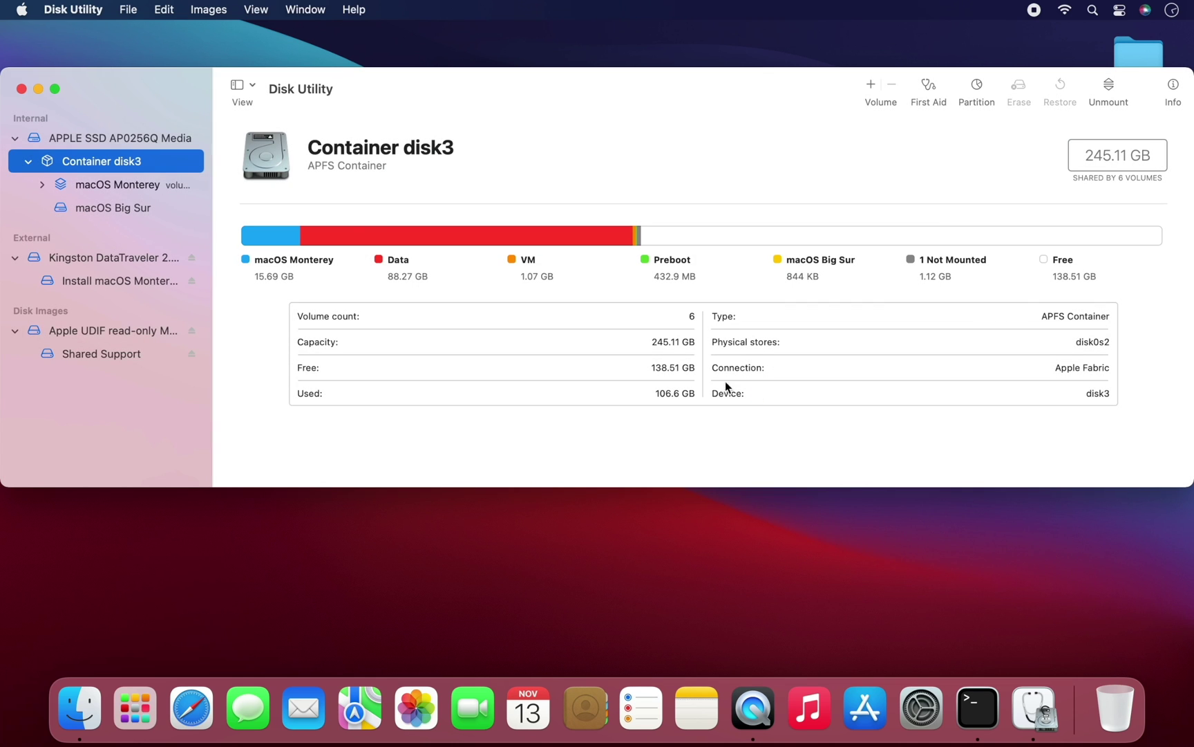
left_click(21, 89)
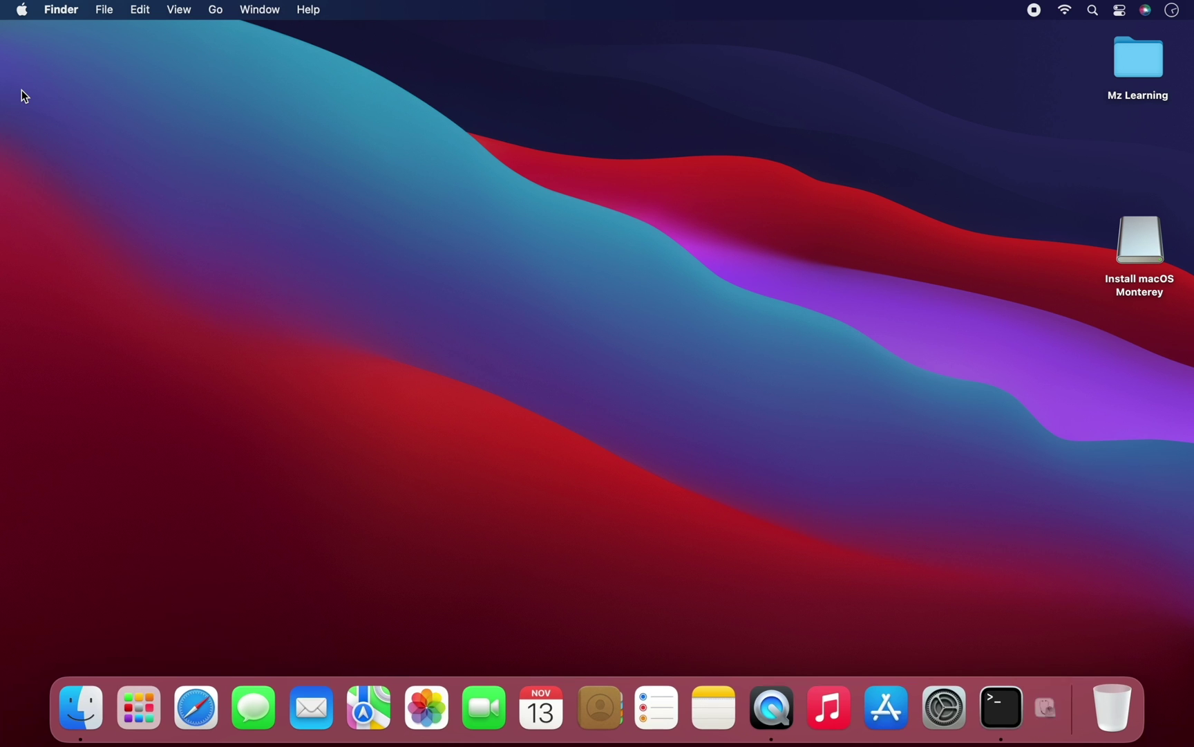
Step: Restart the Mac and start up from the Install macOS Monterey drive
left_click(25, 10)
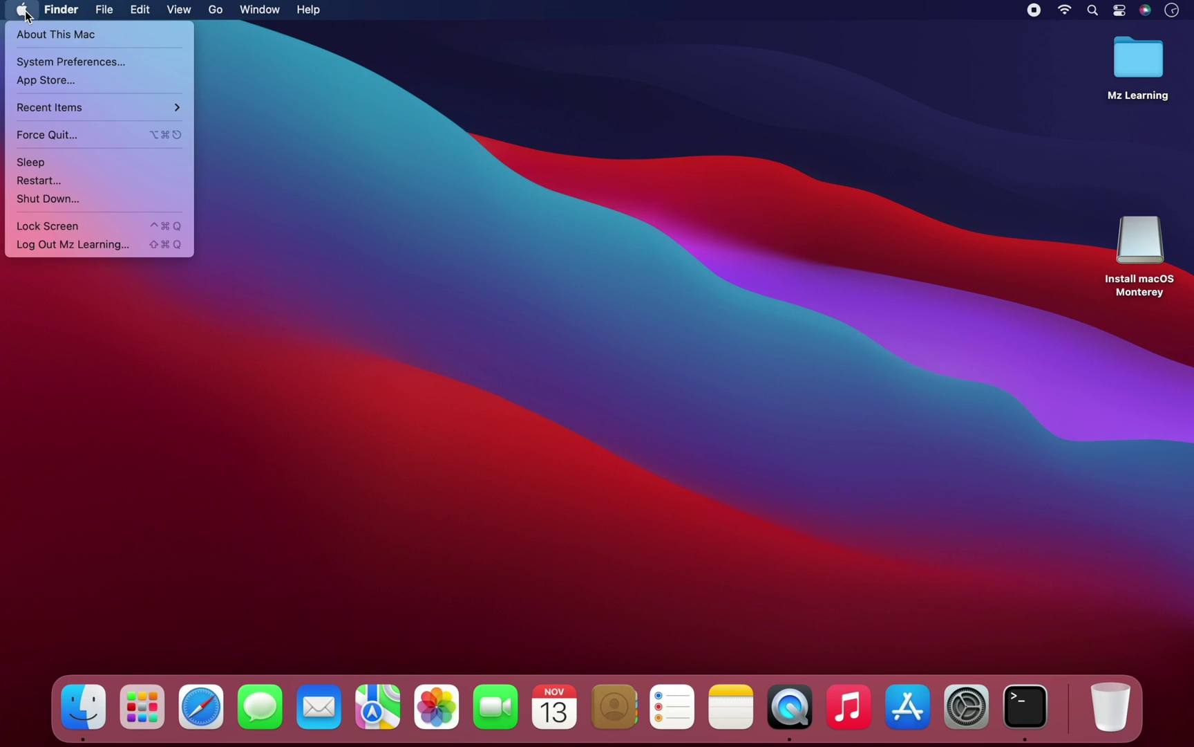
left_click(58, 178)
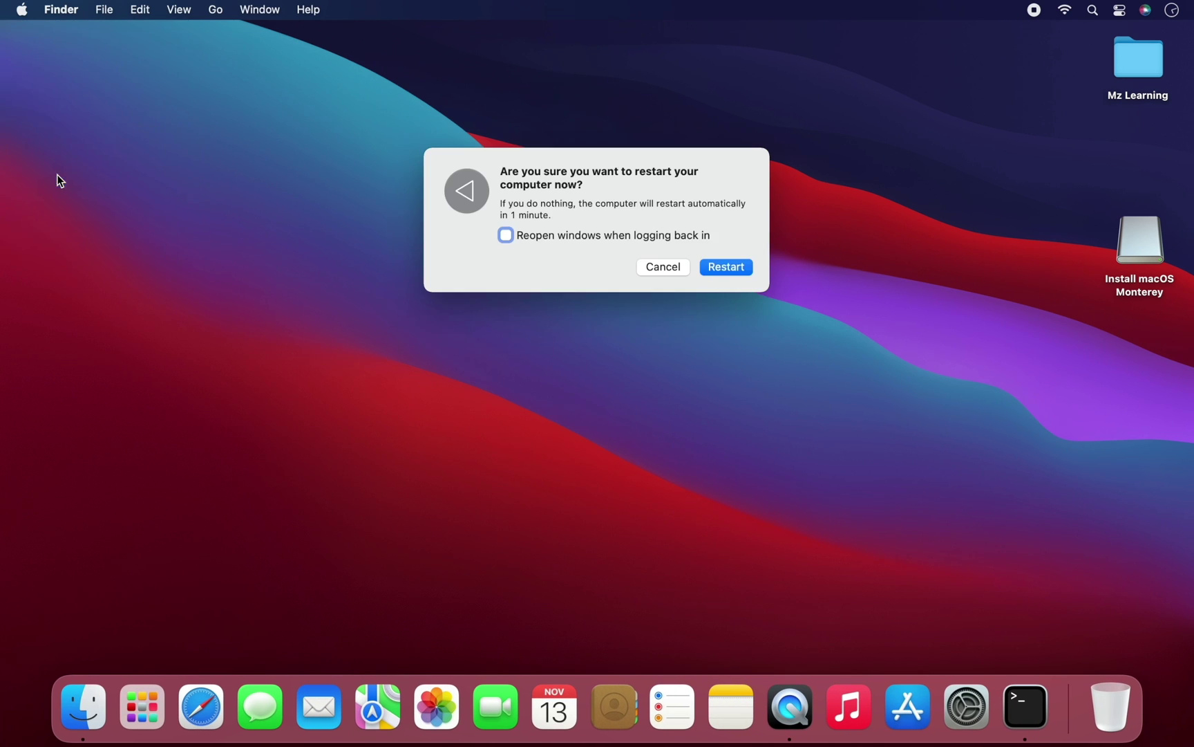
left_click(723, 266)
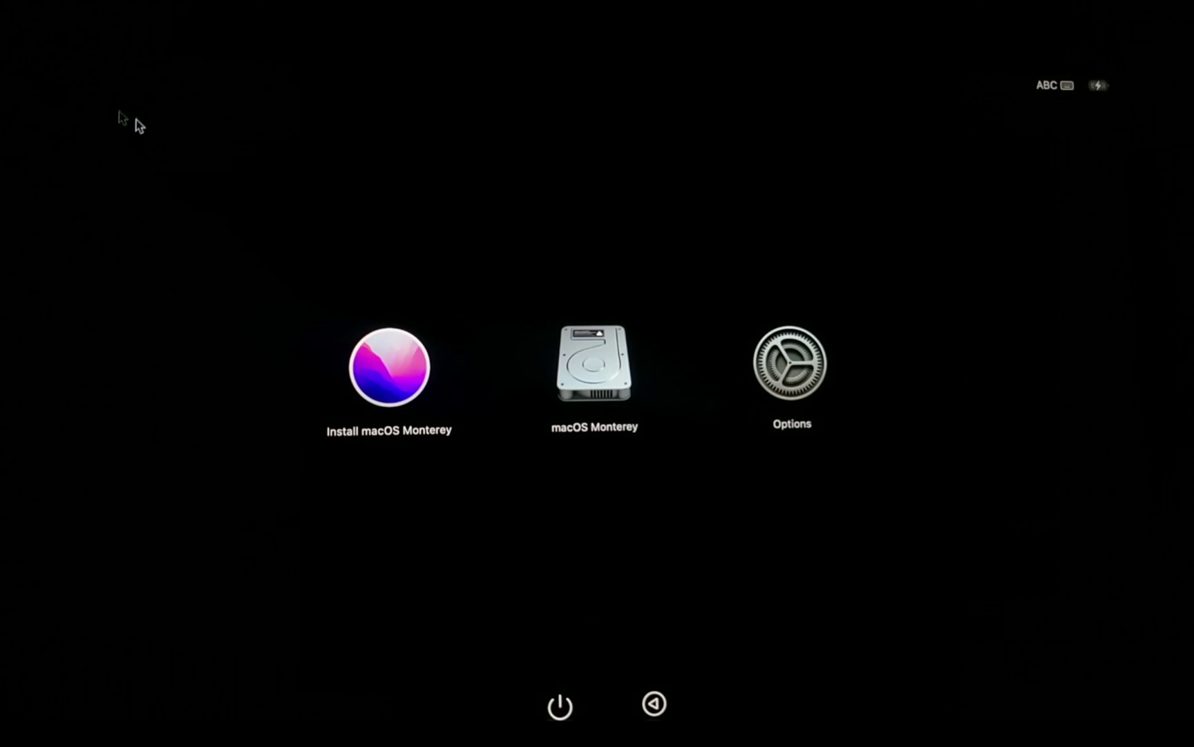
left_click(361, 358)
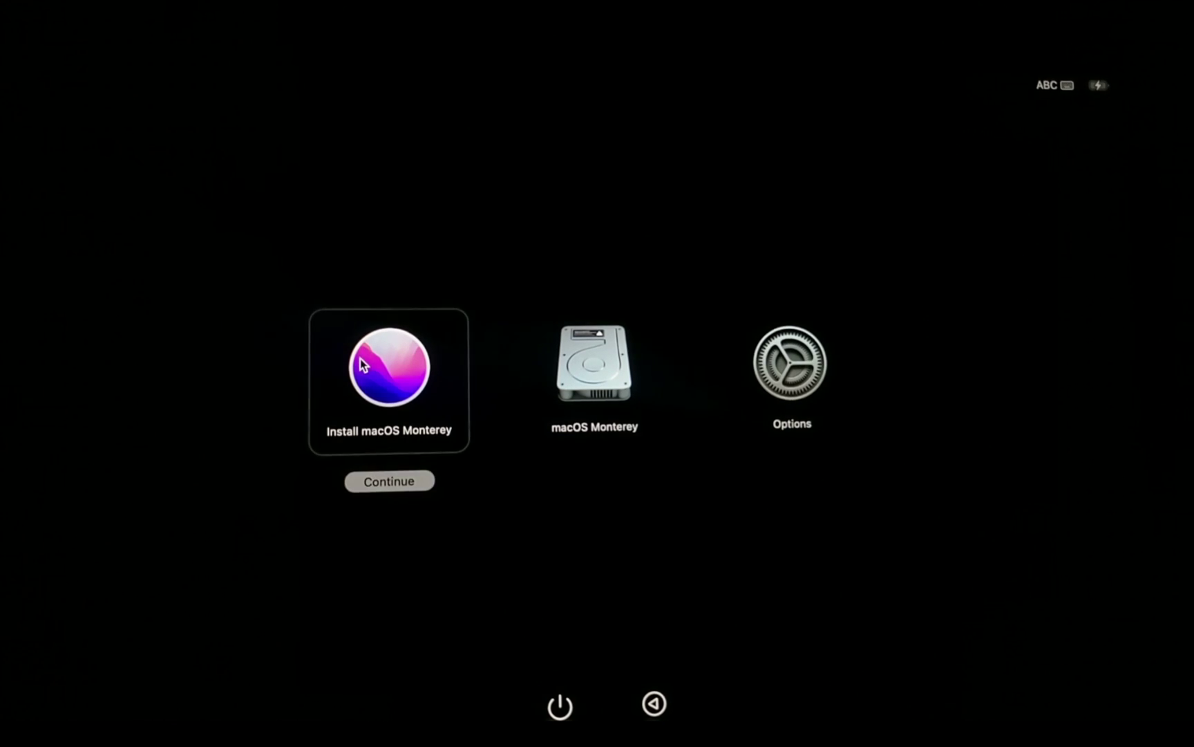
left_click(405, 481)
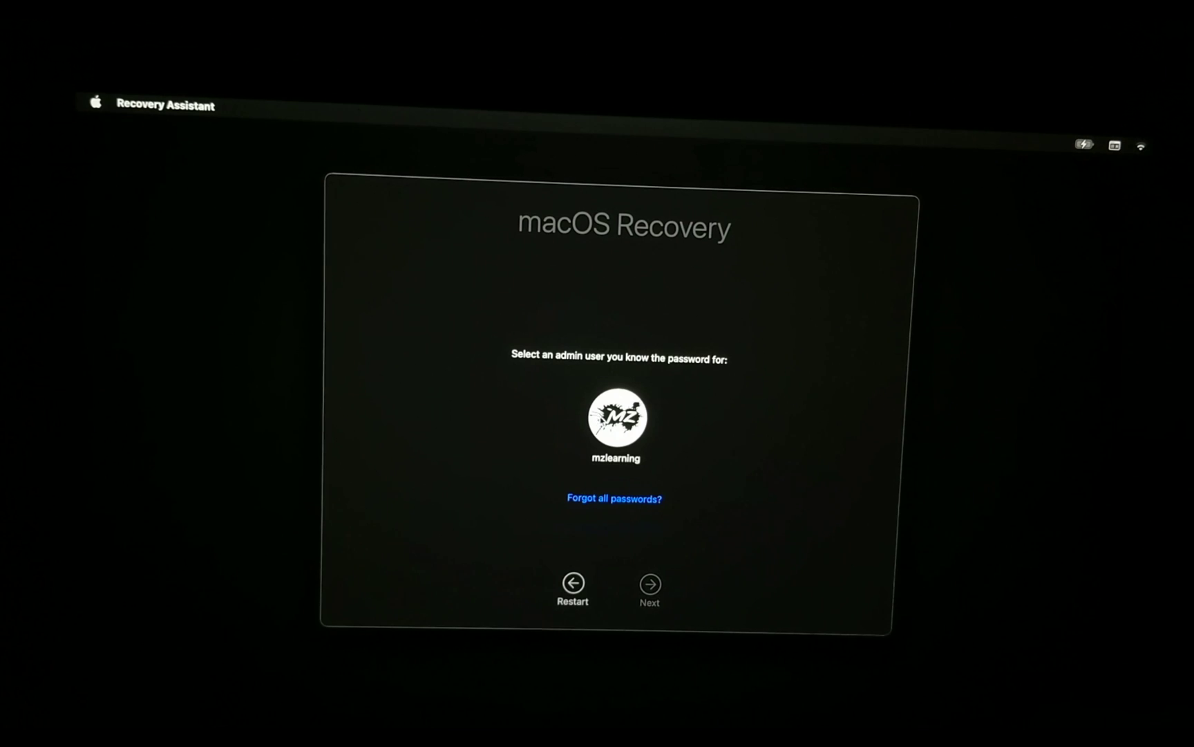
Step: Select the admin user in macOS Recovery and enter the account password to continue to the installer
left_click(605, 422)
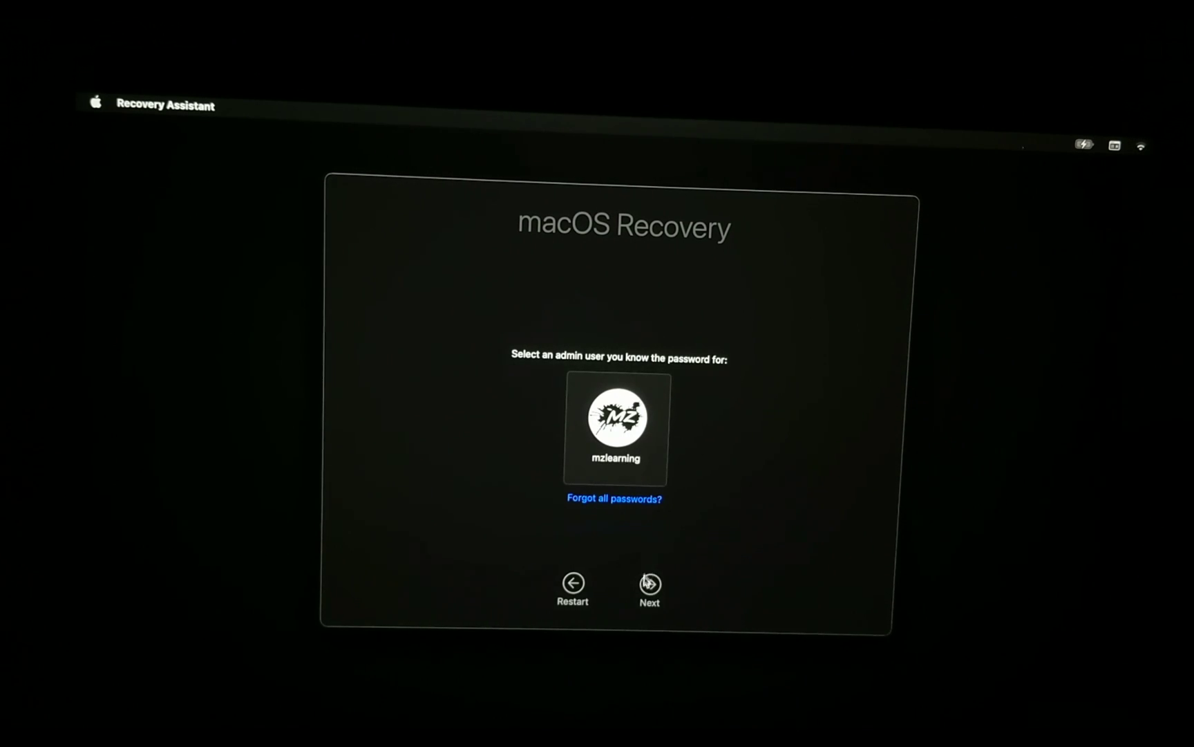
left_click(646, 581)
type("••••••")
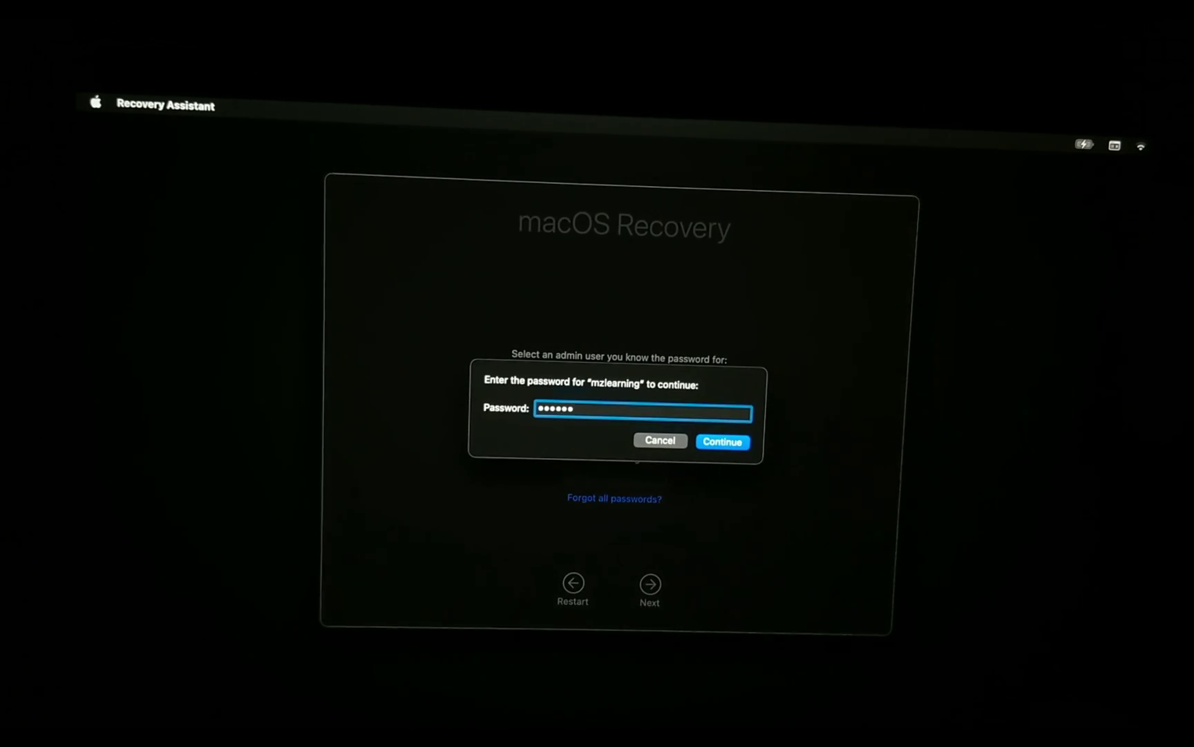
left_click(722, 442)
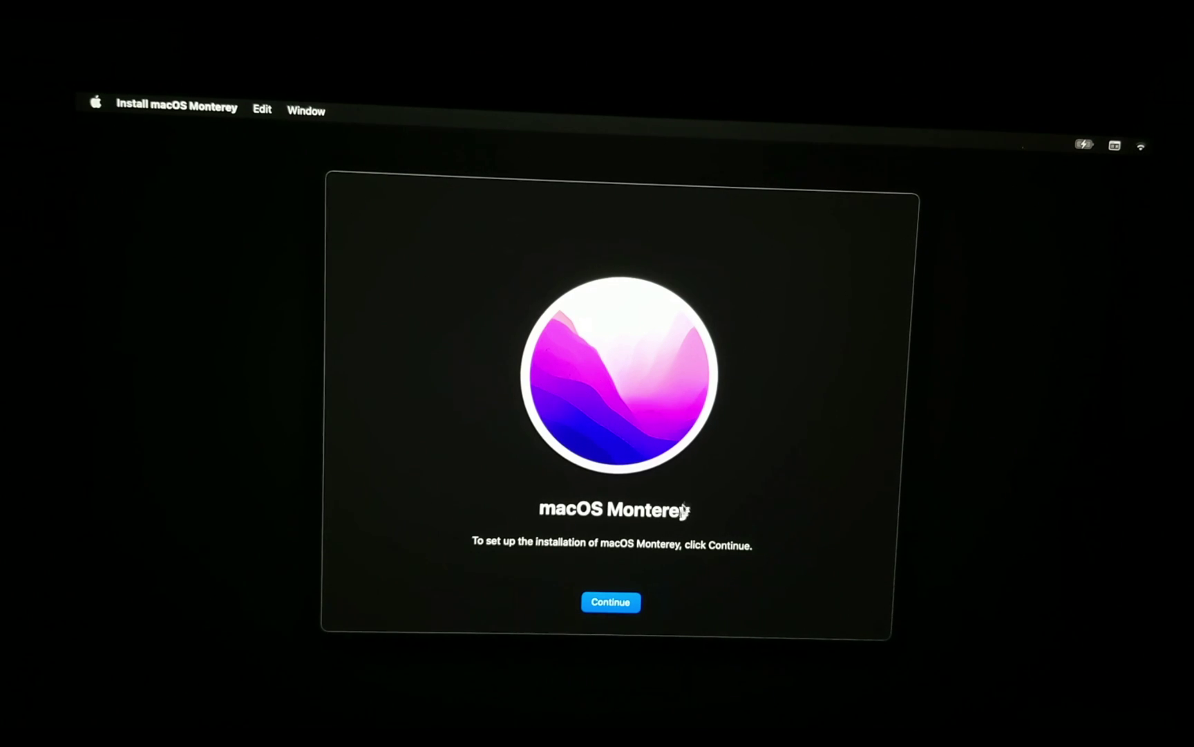
Step: Continue the macOS Monterey setup, agree to the software licence terms, and select the macOS Big Sur disk as the destination
left_click(624, 604)
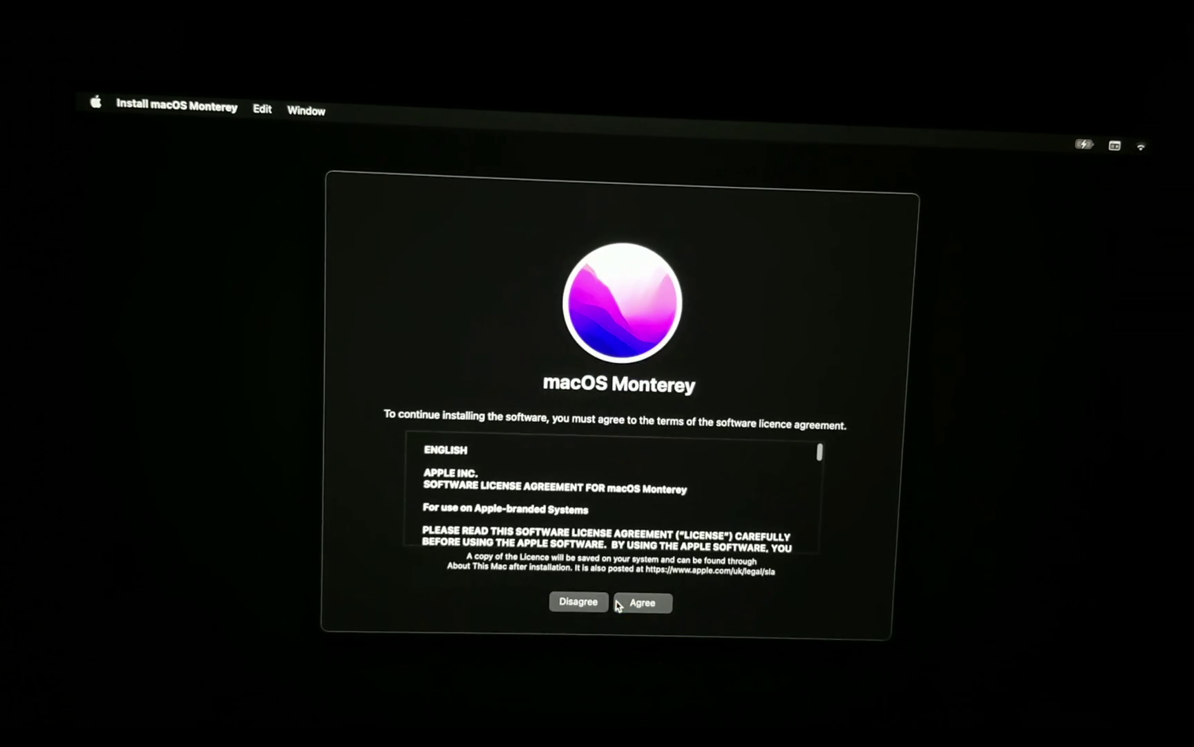
left_click(640, 604)
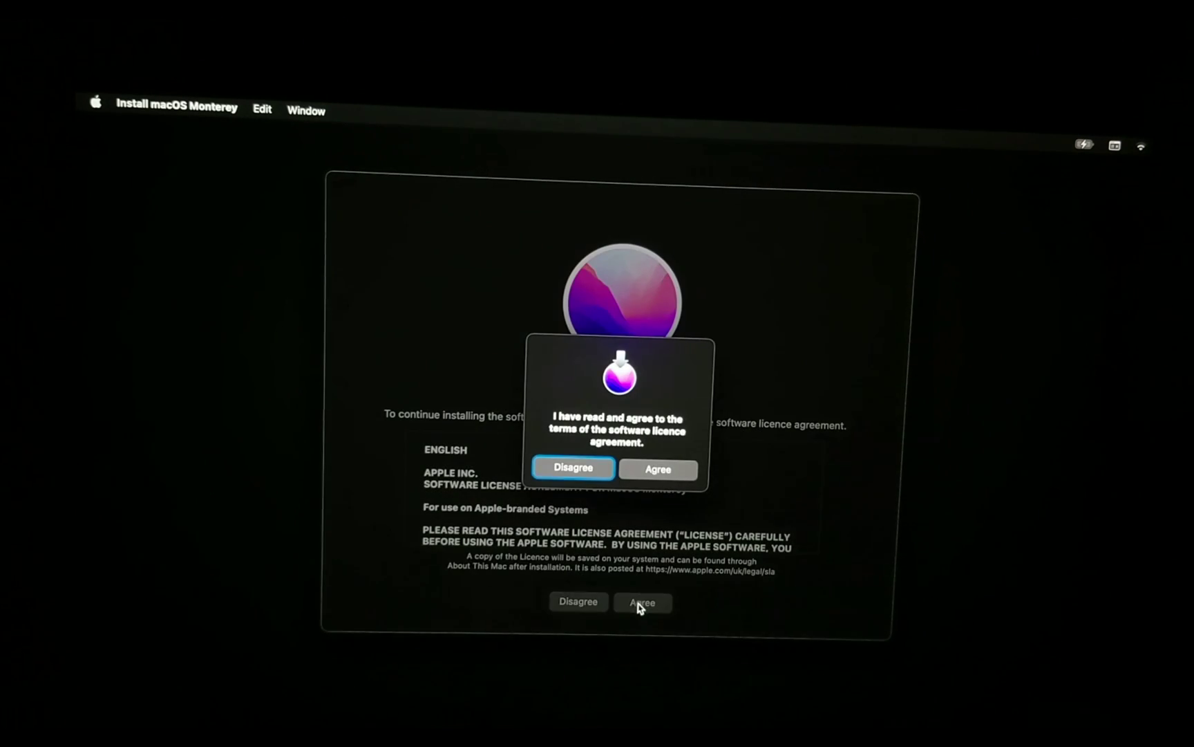
left_click(658, 473)
left_click(499, 515)
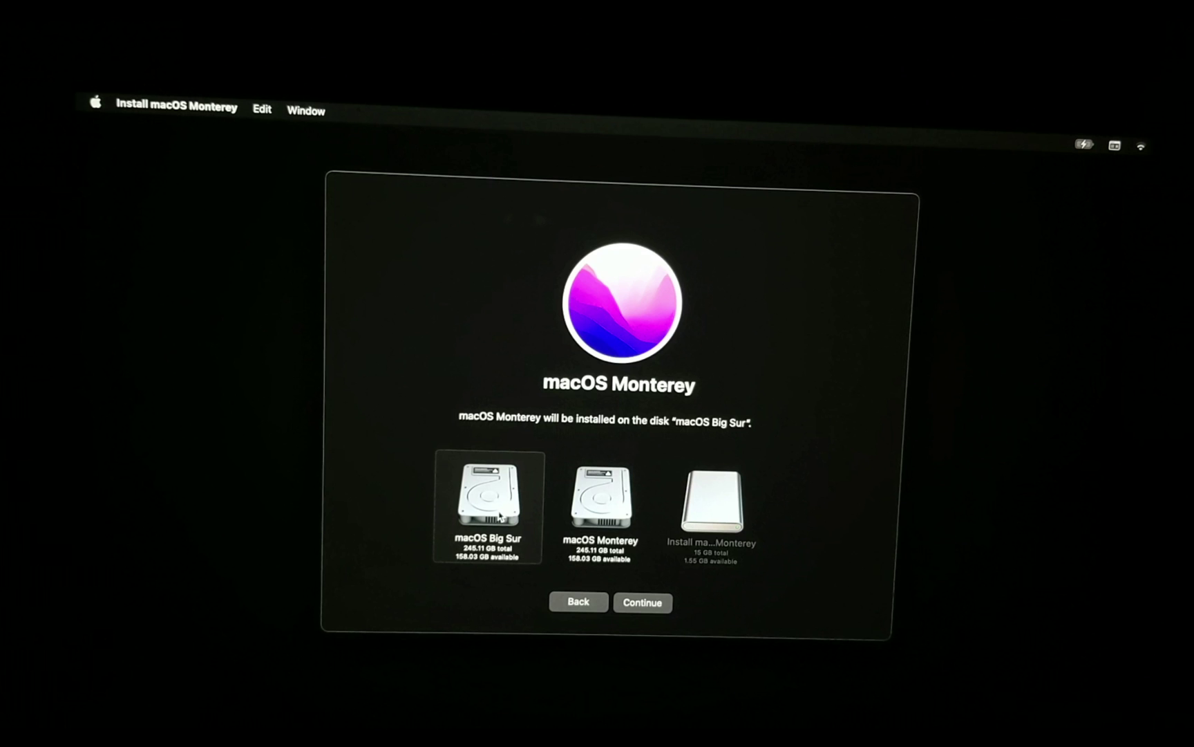
Step: Reselect the macOS Big Sur disk as the installation destination and continue
left_click(658, 474)
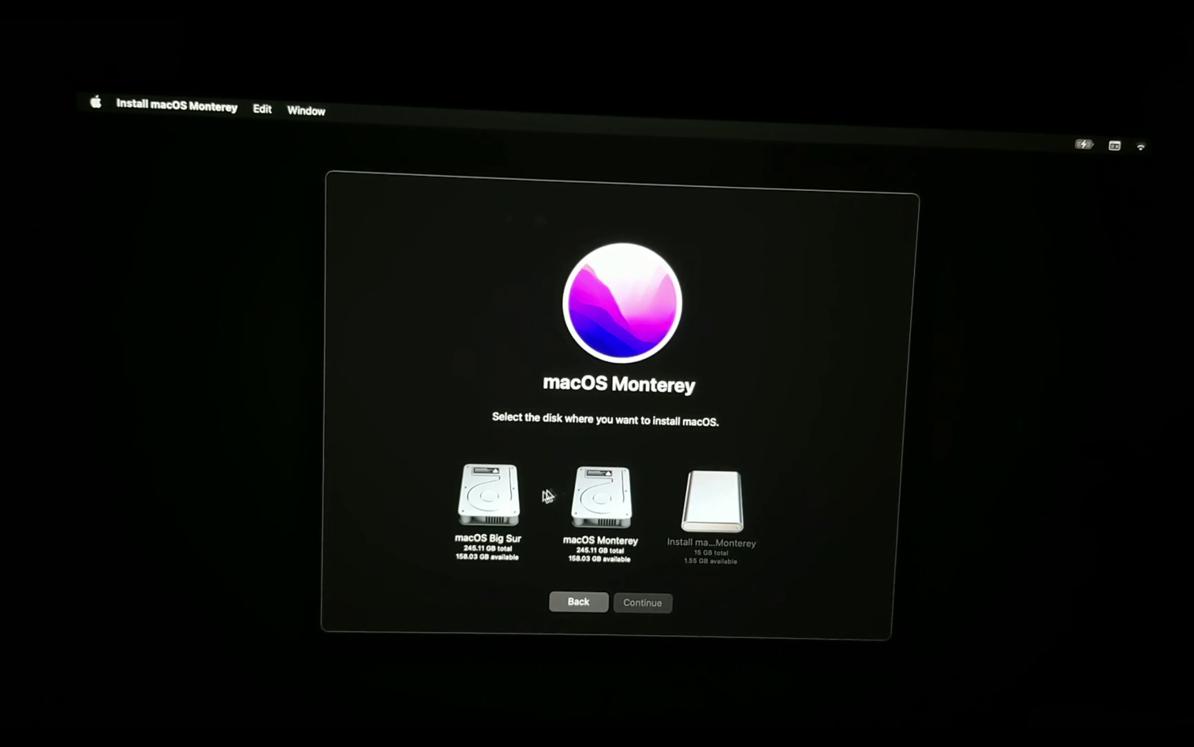
left_click(501, 515)
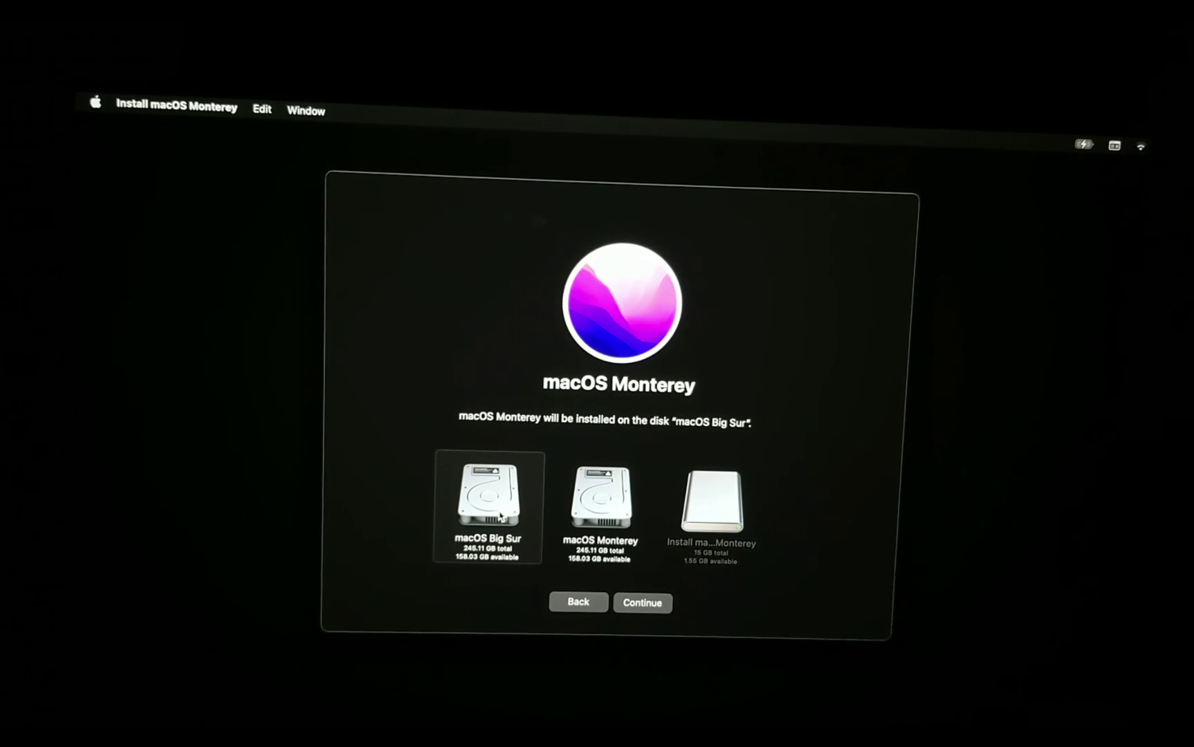
left_click(641, 602)
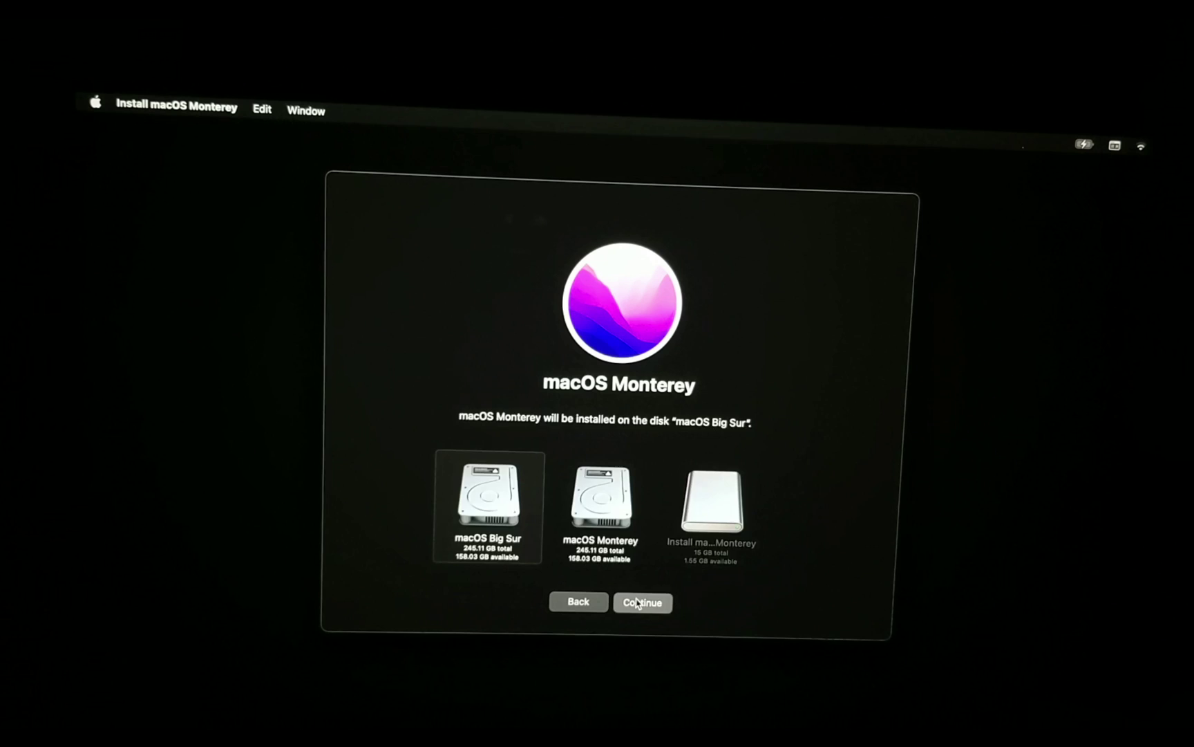
Step: Set the existing admin user as owner of the new volume and start the installation, entering the administrator and account passwords
left_click(624, 495)
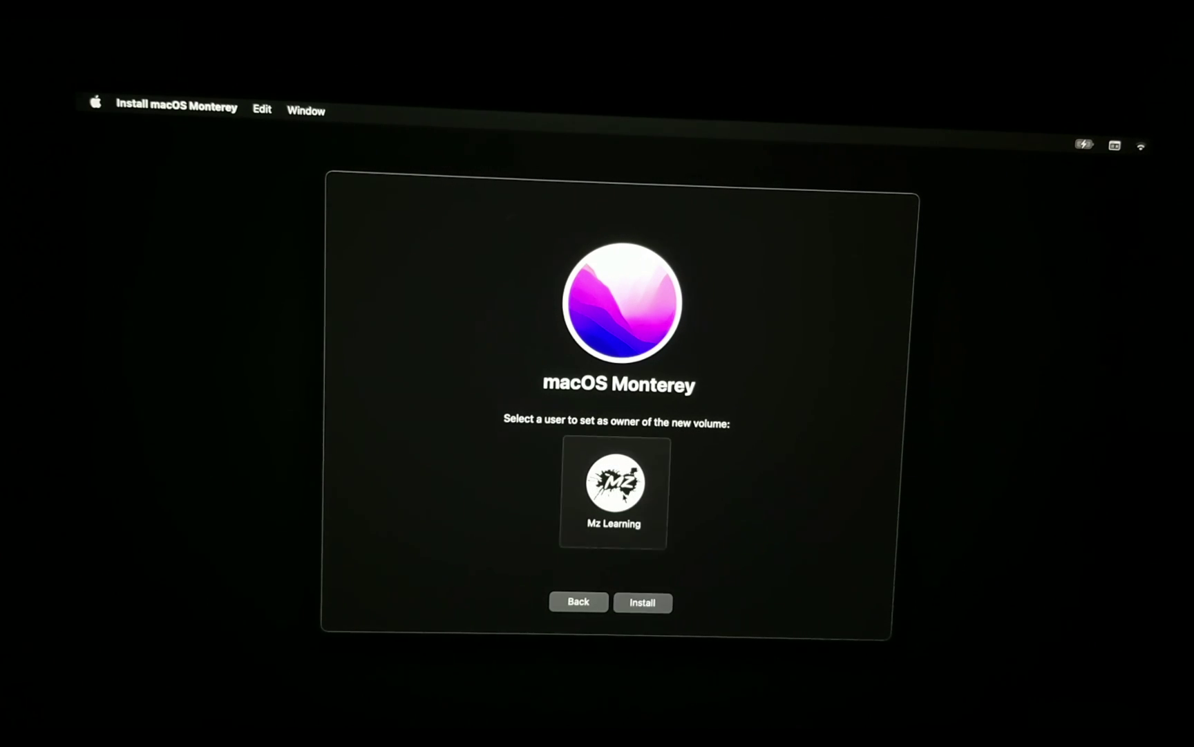
left_click(643, 605)
type("••••••")
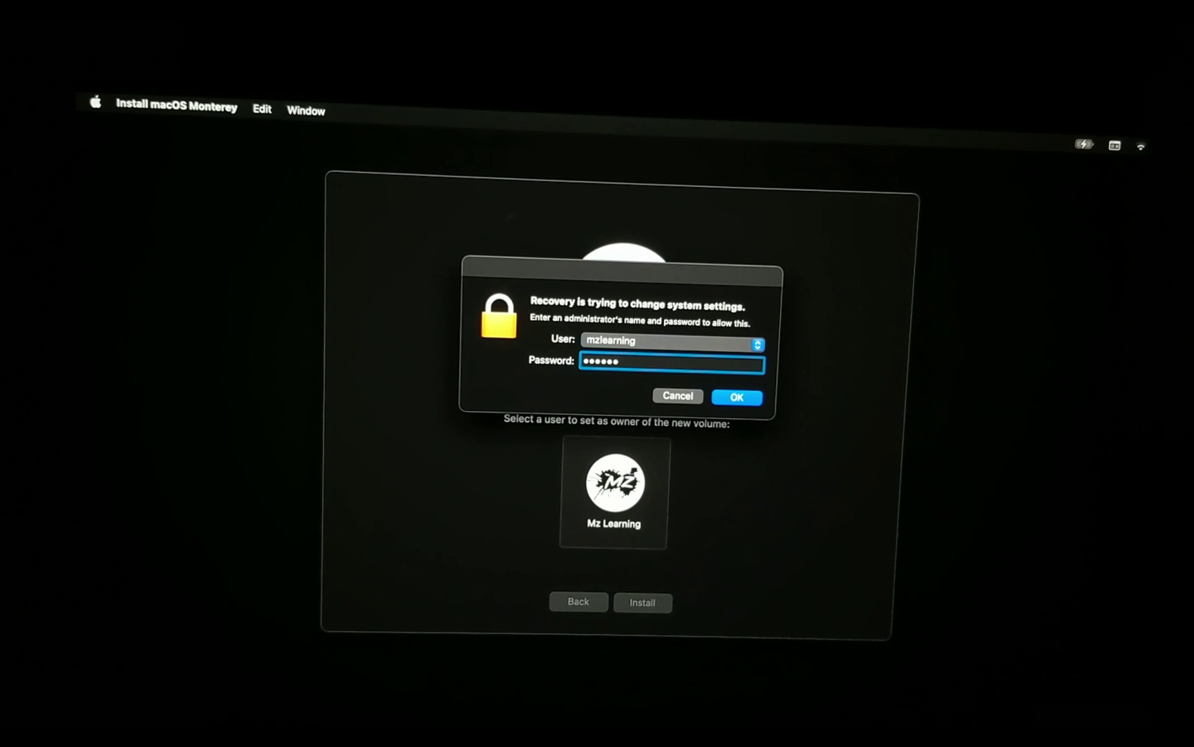
left_click(739, 398)
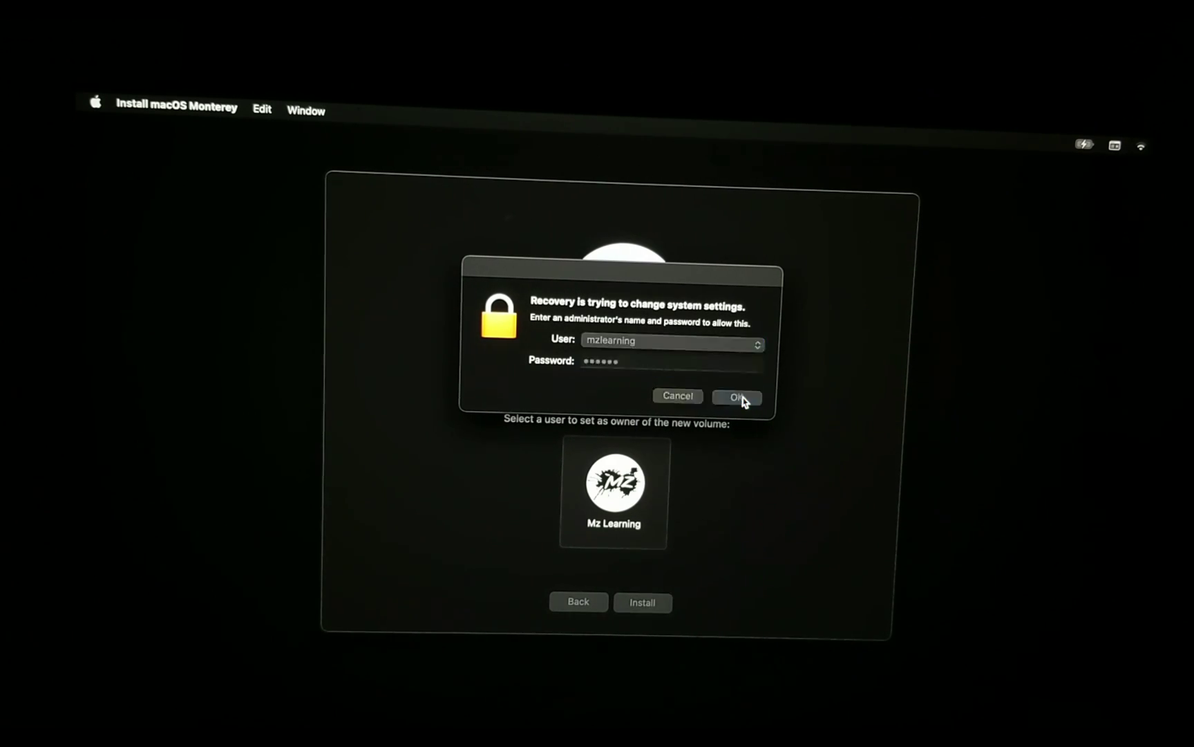
type("••••••")
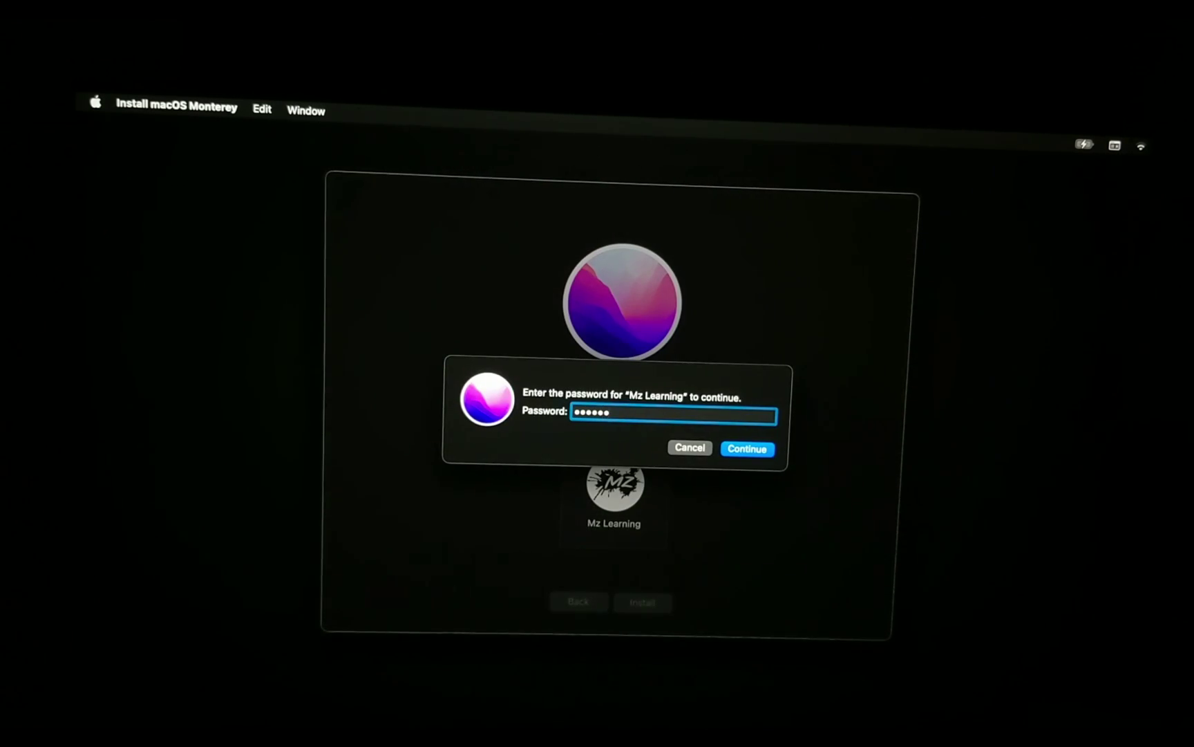
left_click(753, 450)
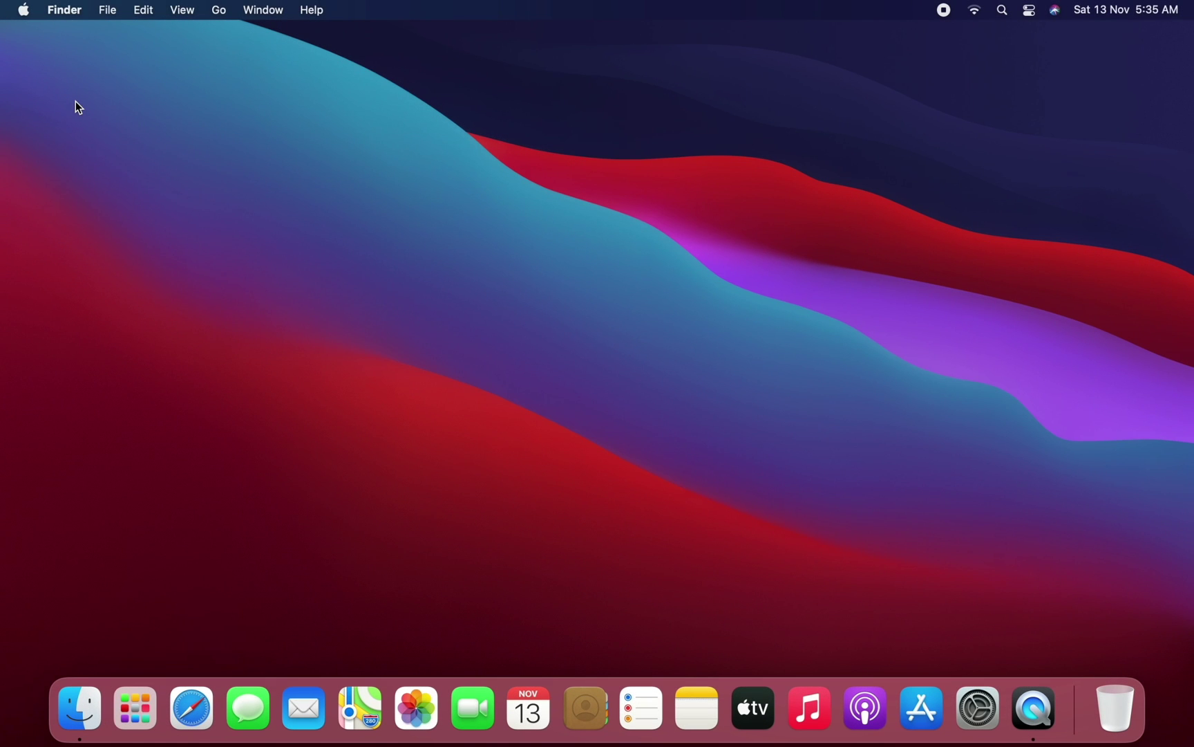
Step: Check the installed macOS version in About This Mac and close the window
left_click(24, 9)
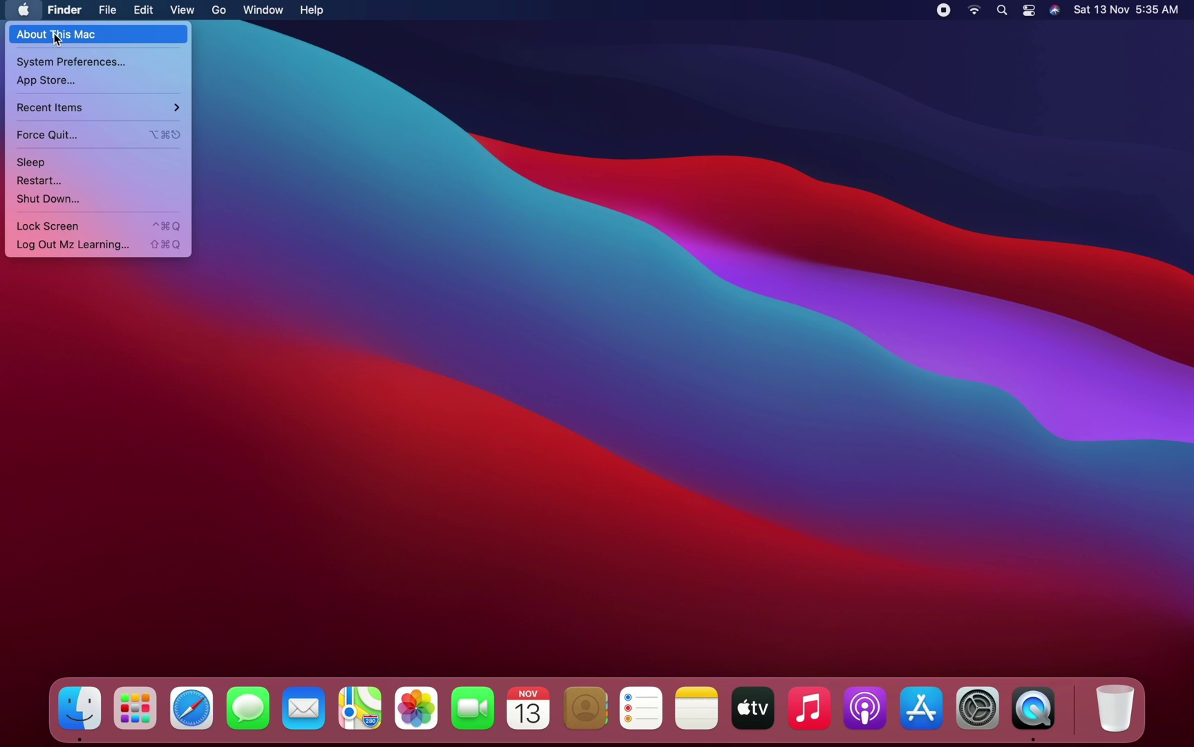
left_click(54, 35)
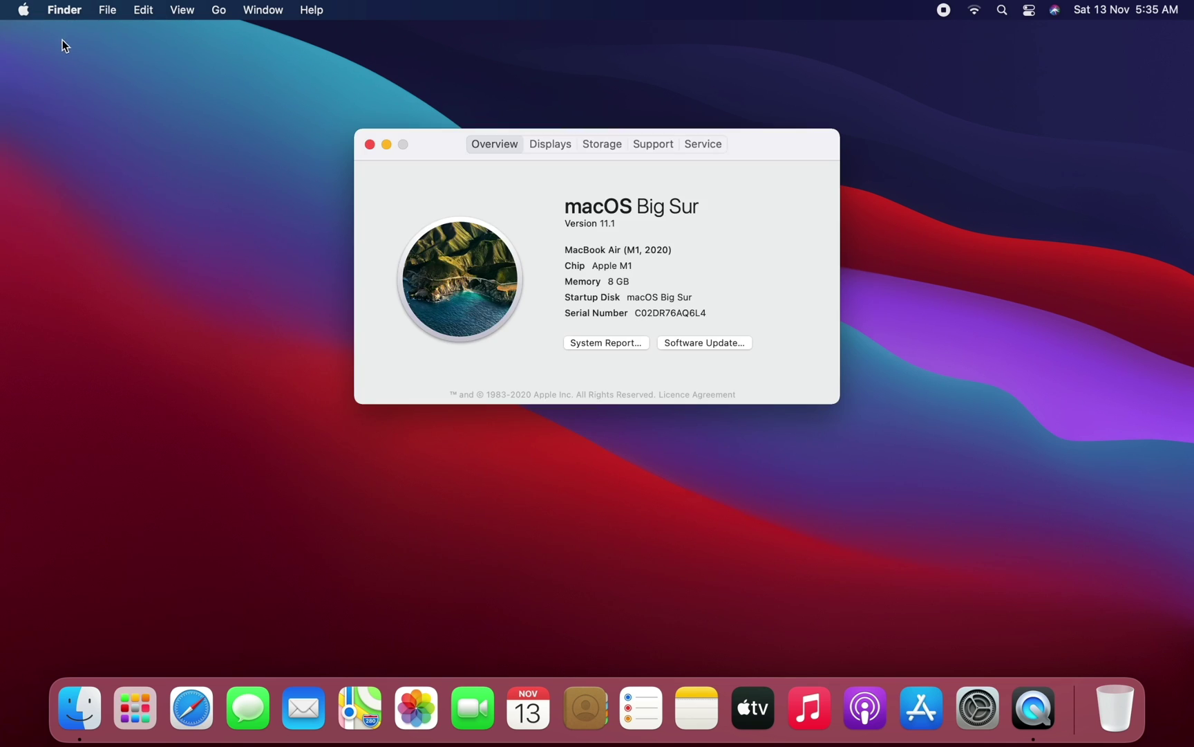
left_click(369, 145)
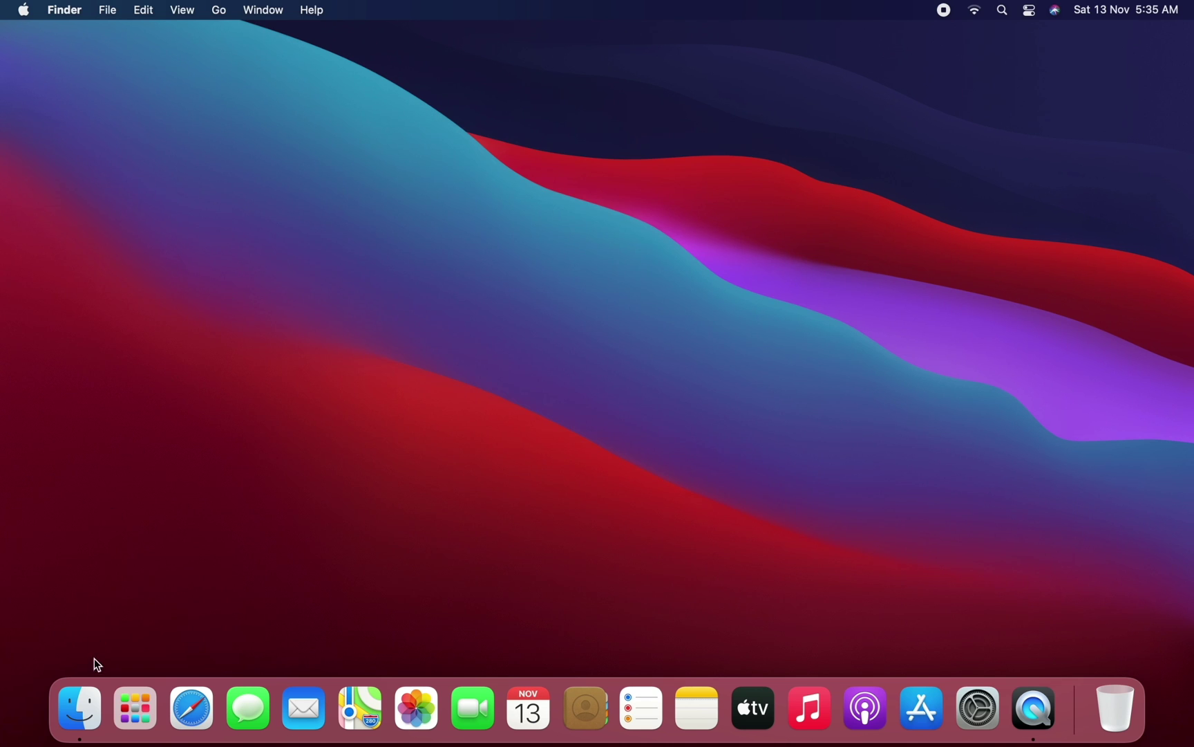
Step: In Finder, browse the macOS Monterey volume to the user's Documents folder and select the Important Data folder
left_click(90, 696)
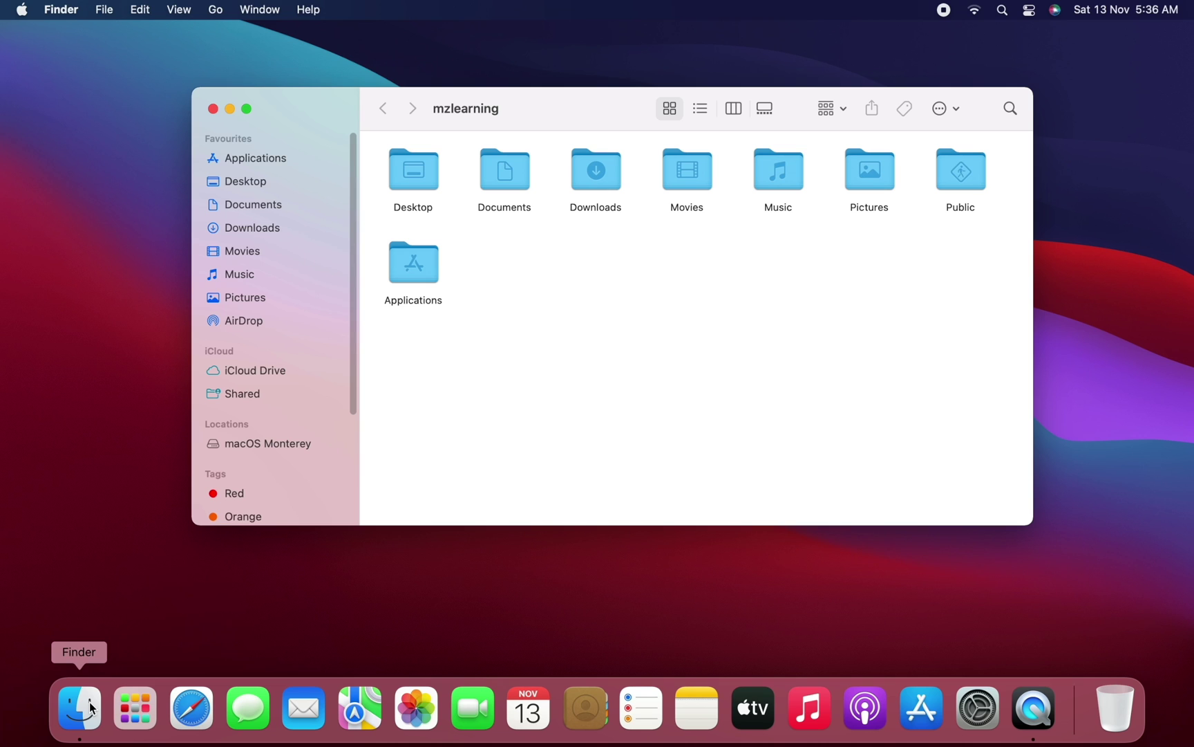
left_click(279, 446)
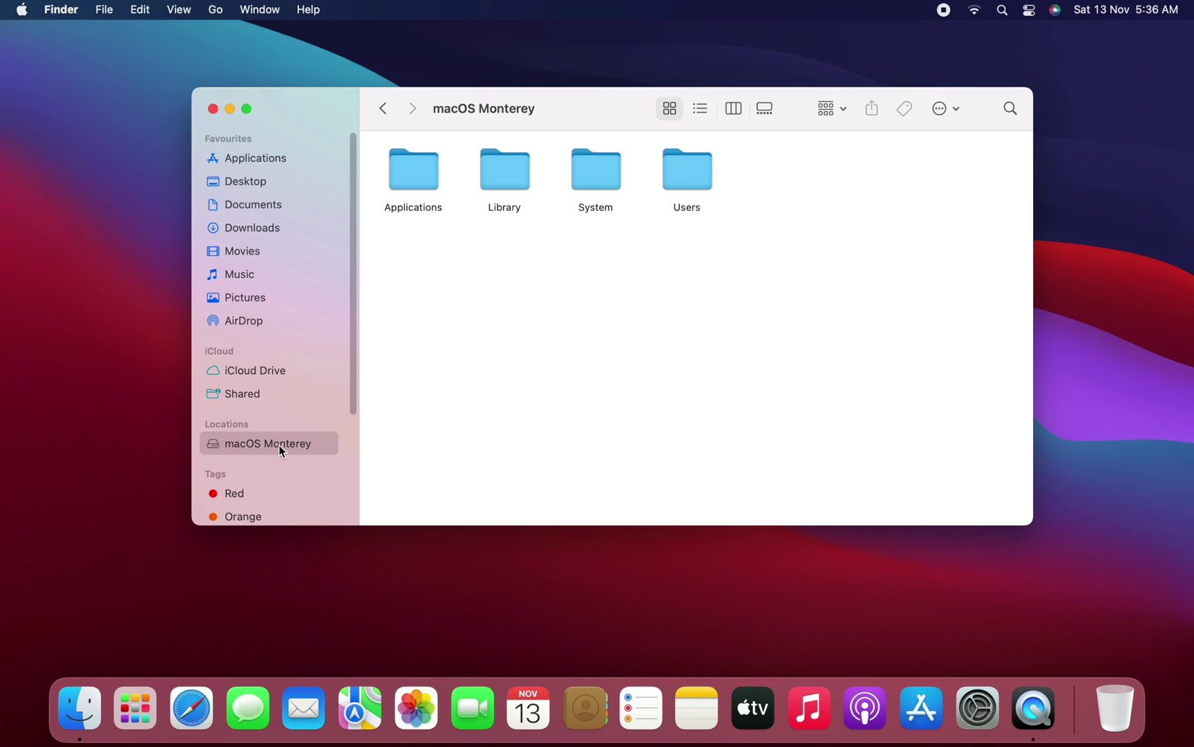
double_click(685, 190)
double_click(427, 181)
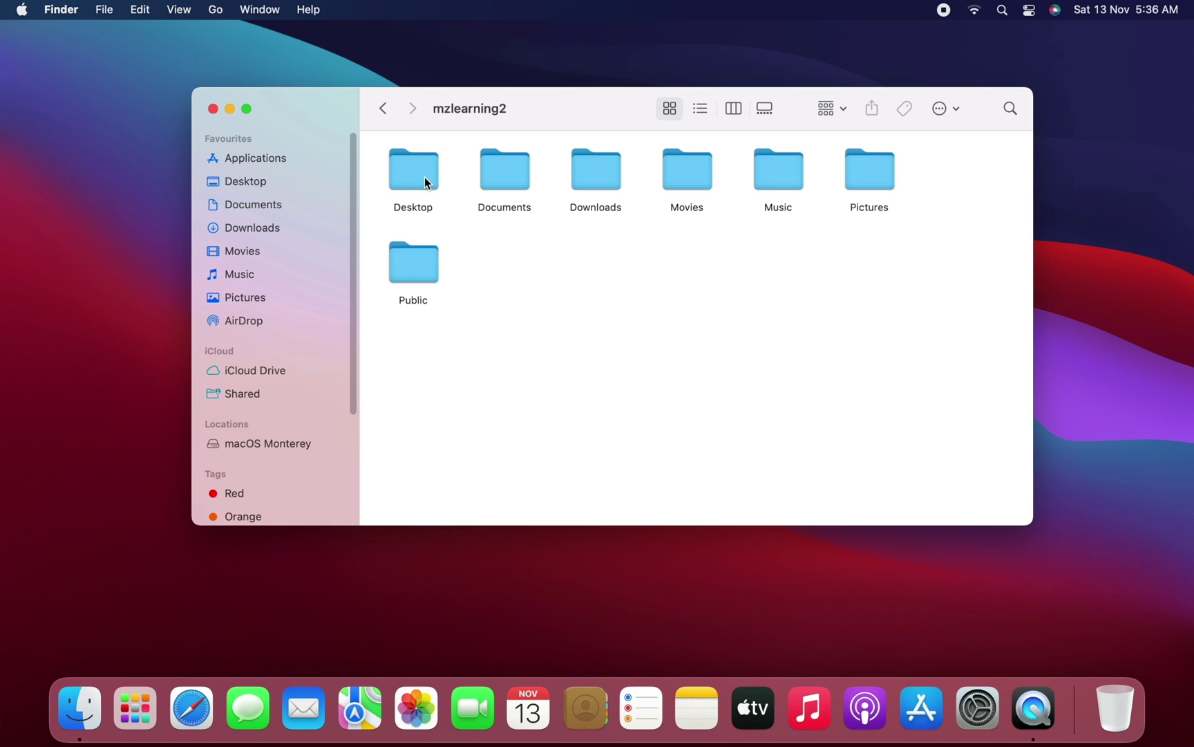
double_click(519, 203)
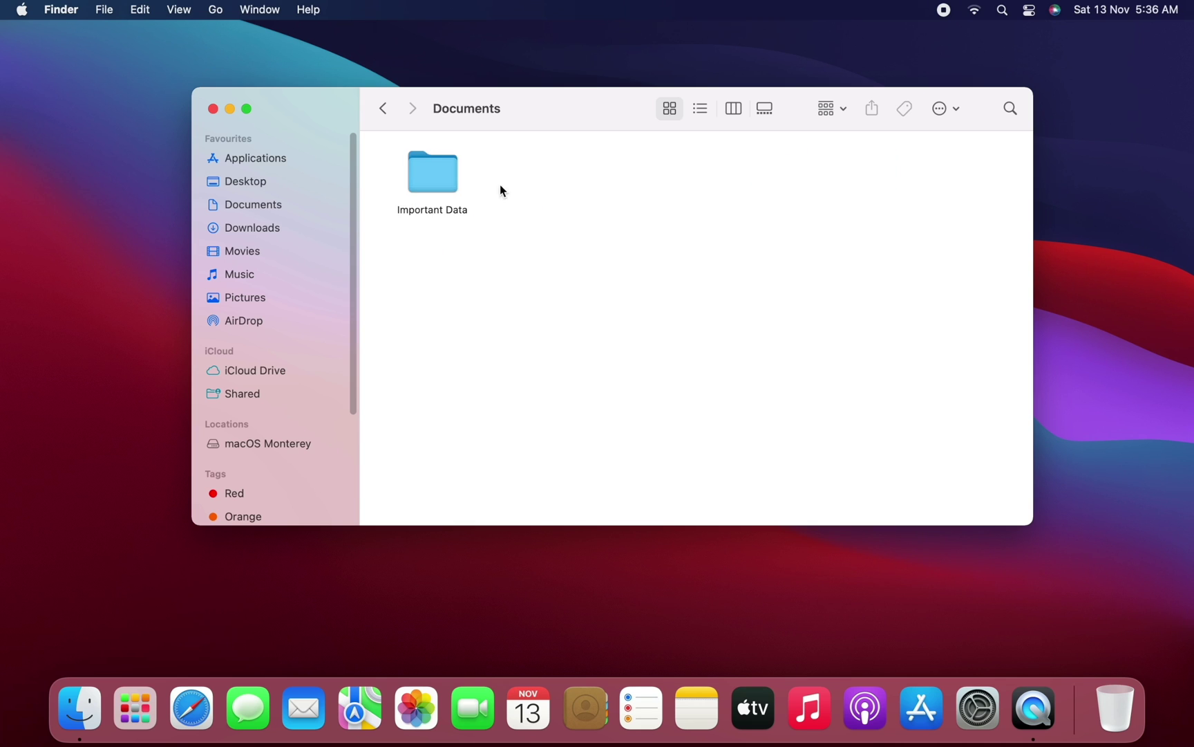
left_click(445, 184)
left_click_drag(442, 180, 317, 203)
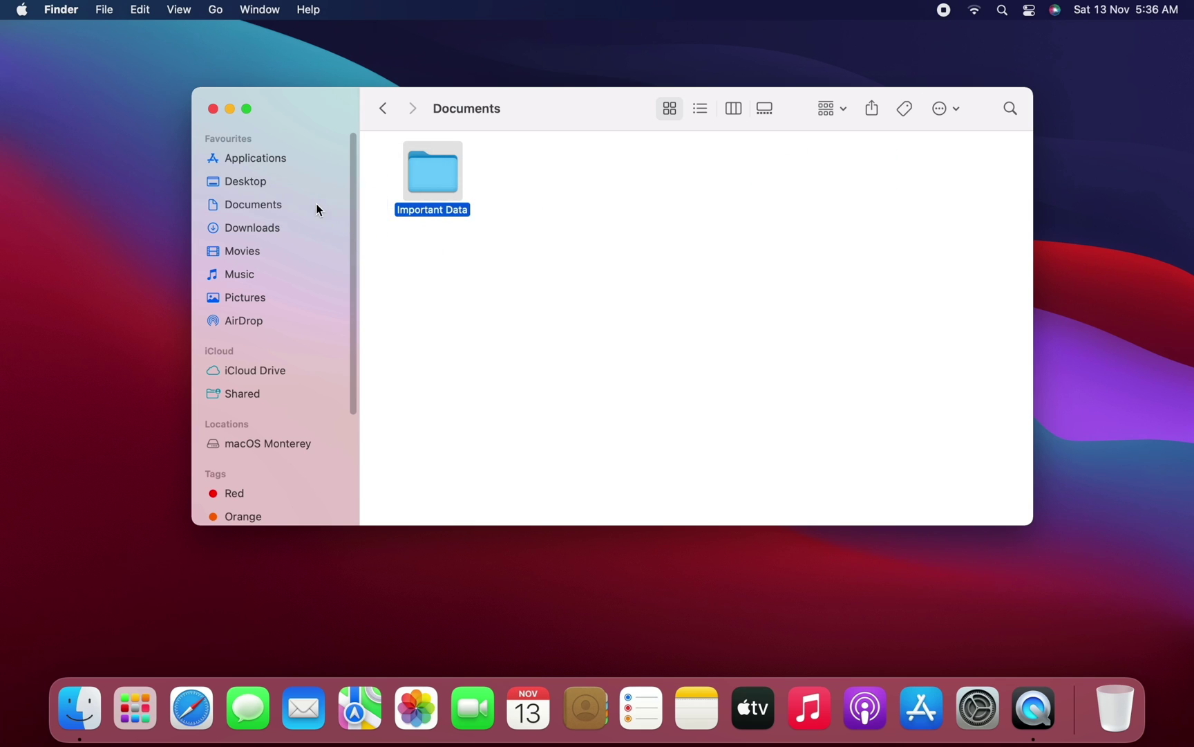
Step: Open the same user's Pictures folder, select Family Pictures and Must Backup, and close the Finder window
left_click(384, 111)
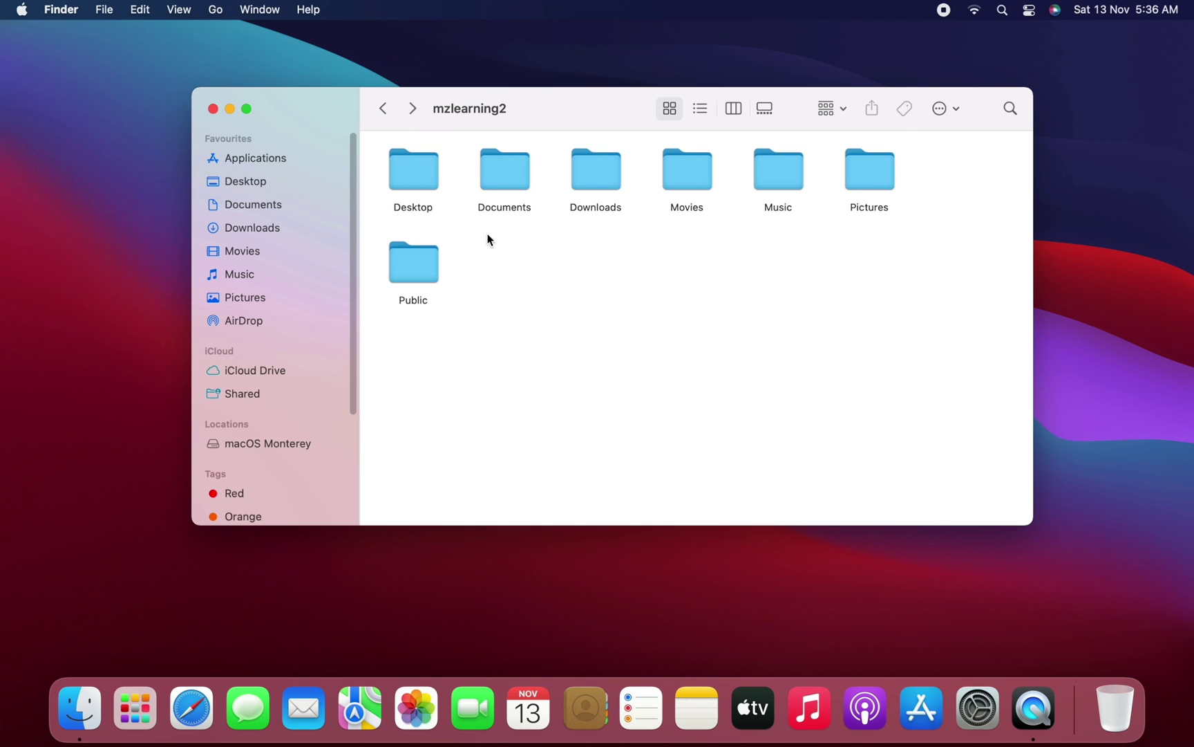
double_click(860, 195)
left_click_drag(647, 267, 284, 302)
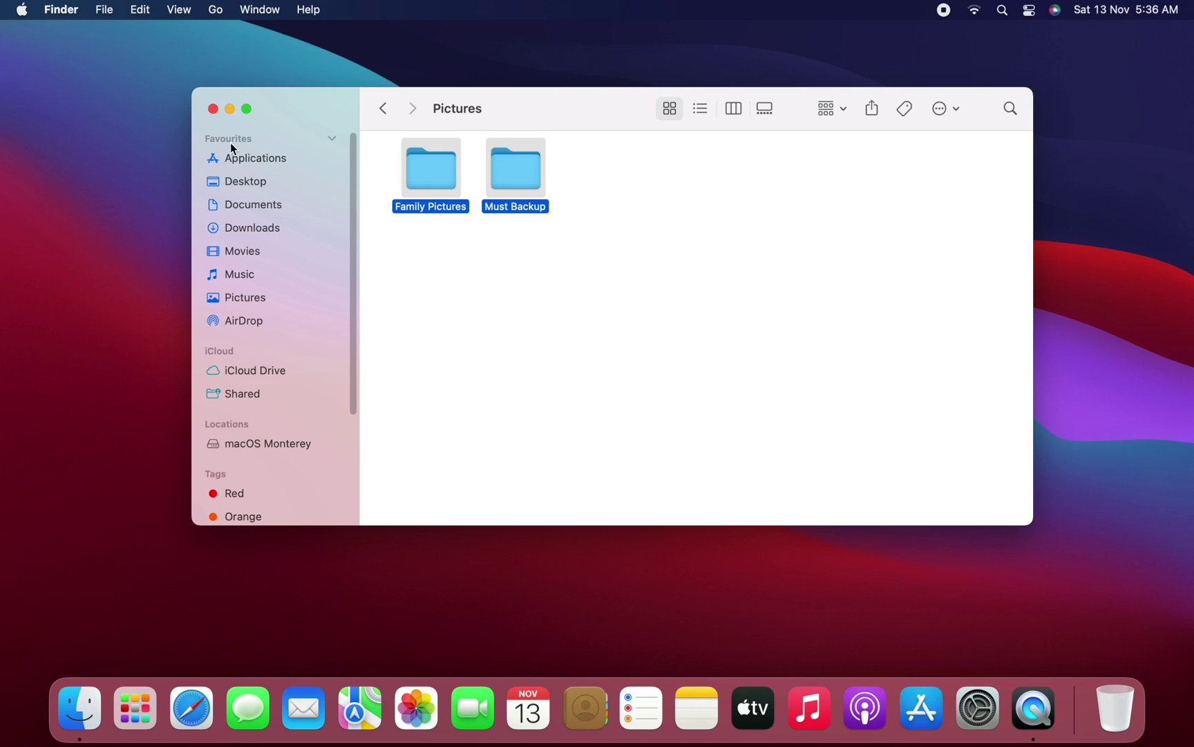
left_click(214, 109)
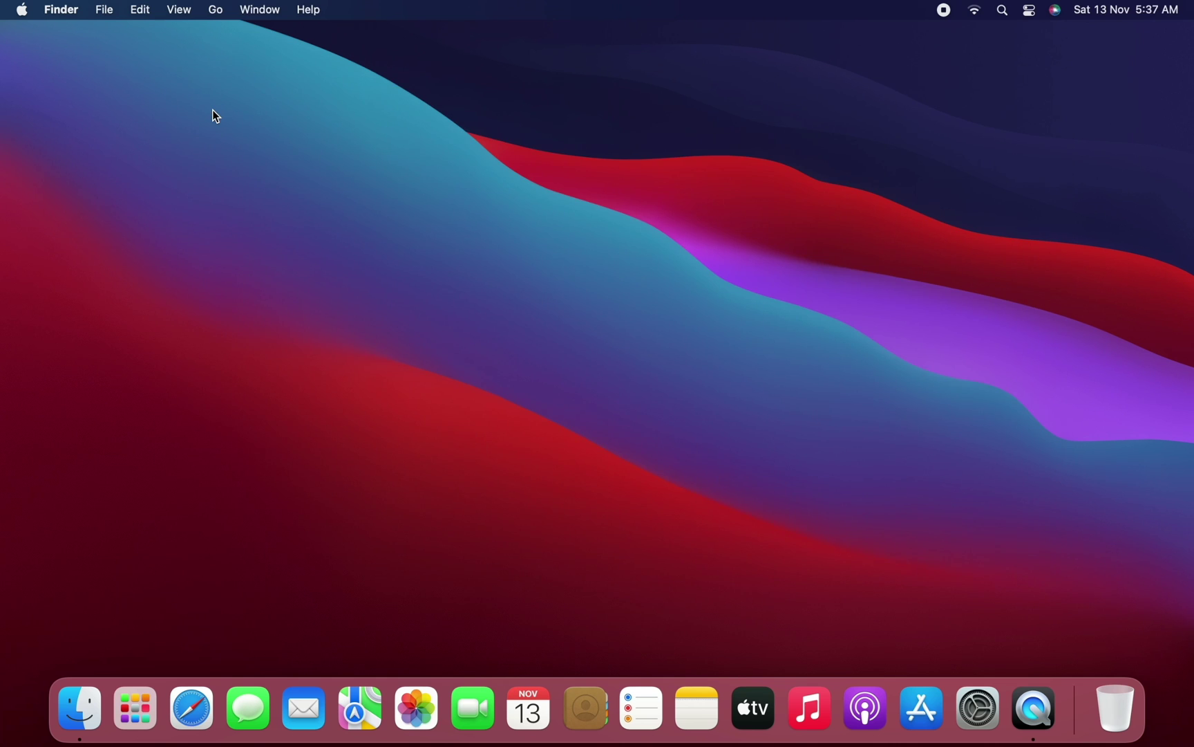
Step: Review the available startup disks in System Preferences and close the window
left_click(978, 692)
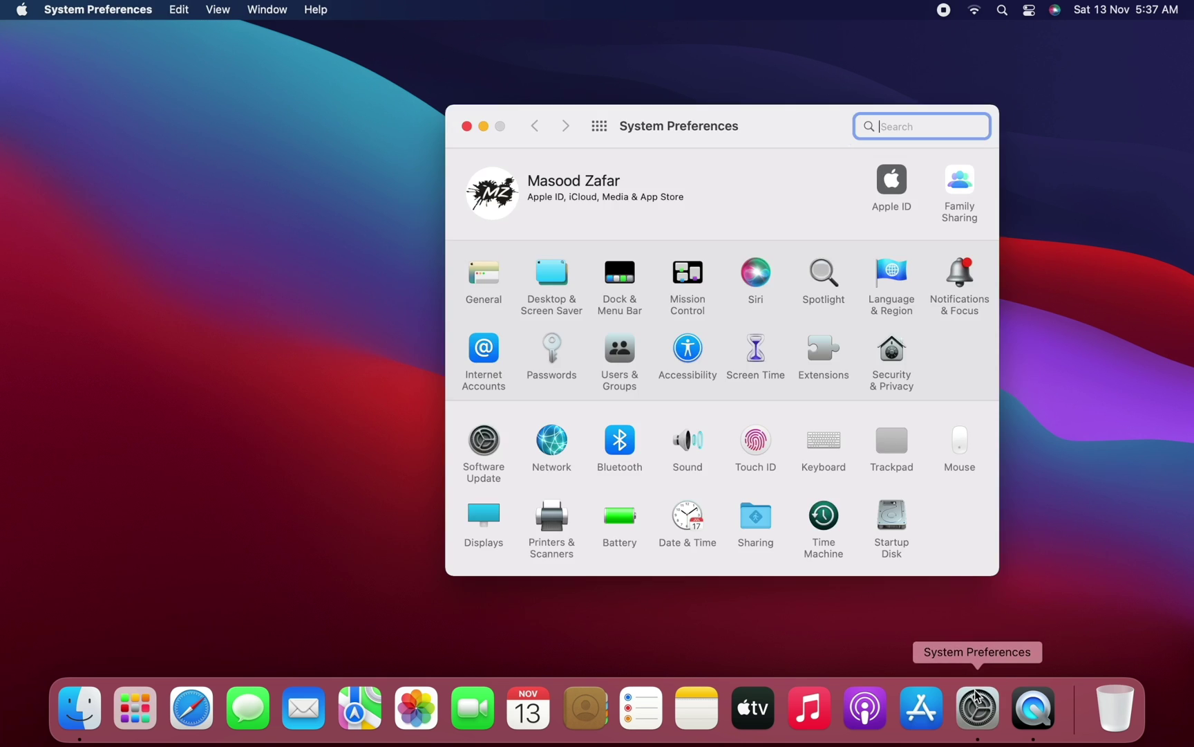
left_click(899, 533)
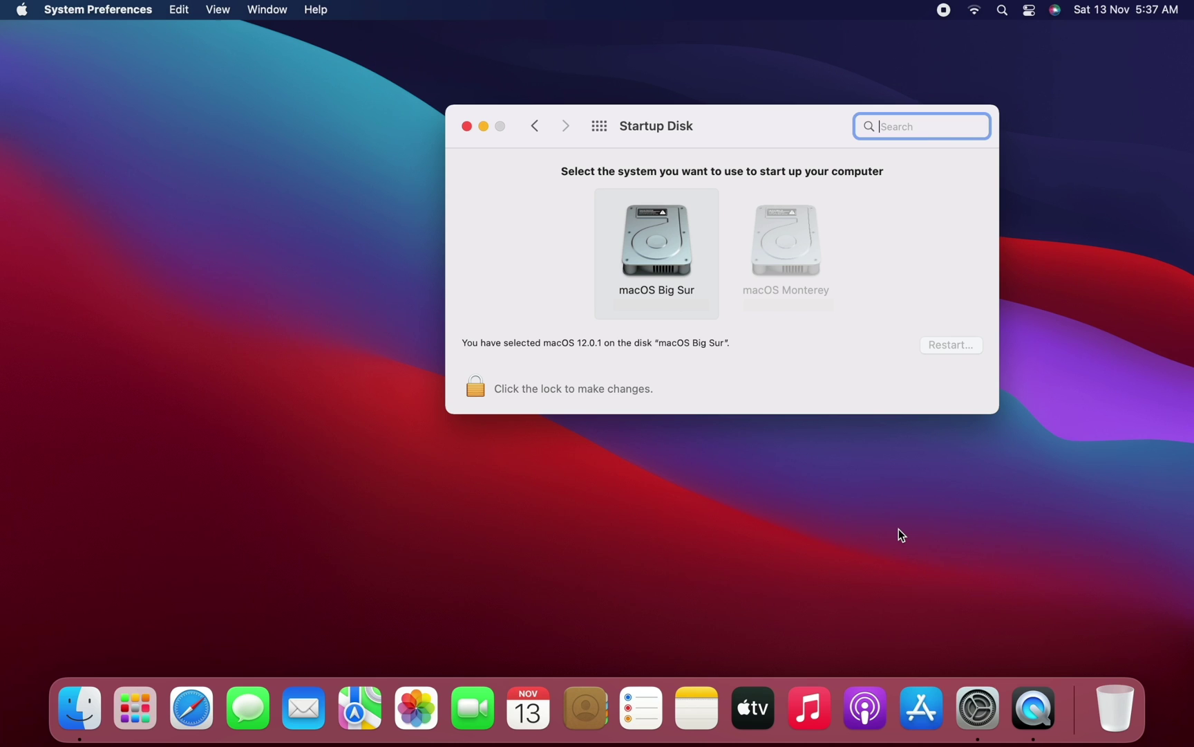
left_click(467, 126)
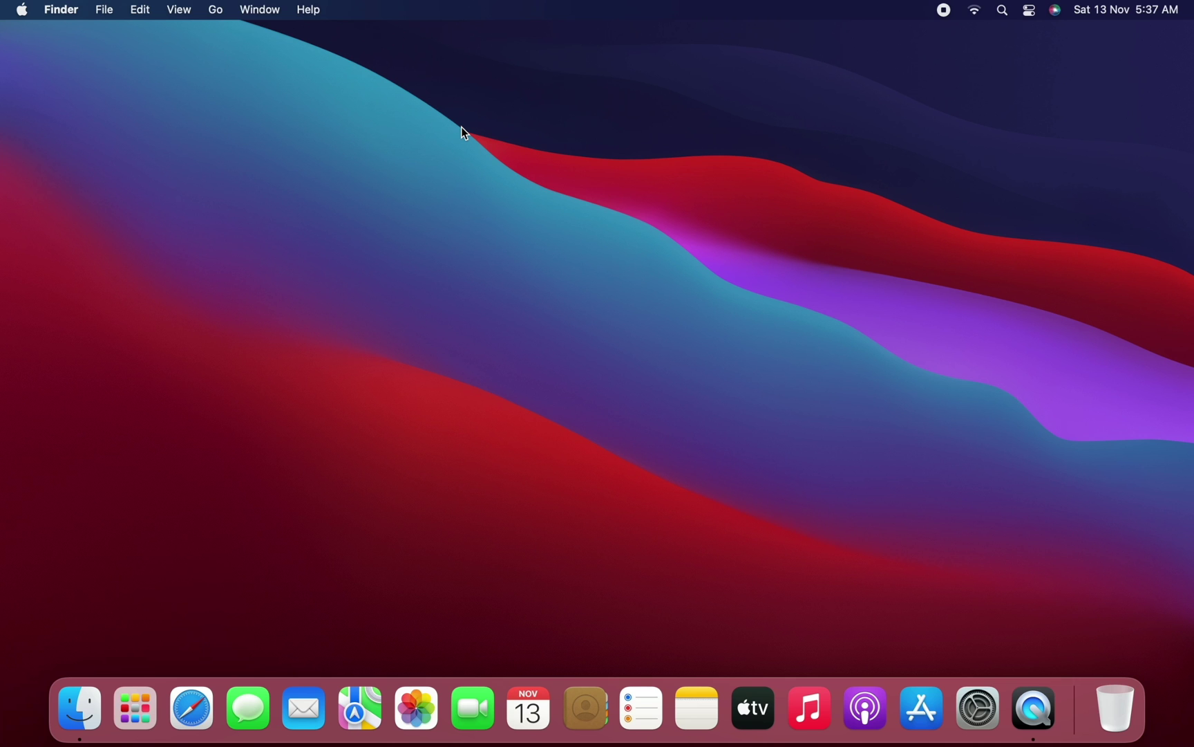
Step: Open Disk Utility, delete the macOS Monterey APFS volume group, and close Disk Utility
key("super+space")
type("disk")
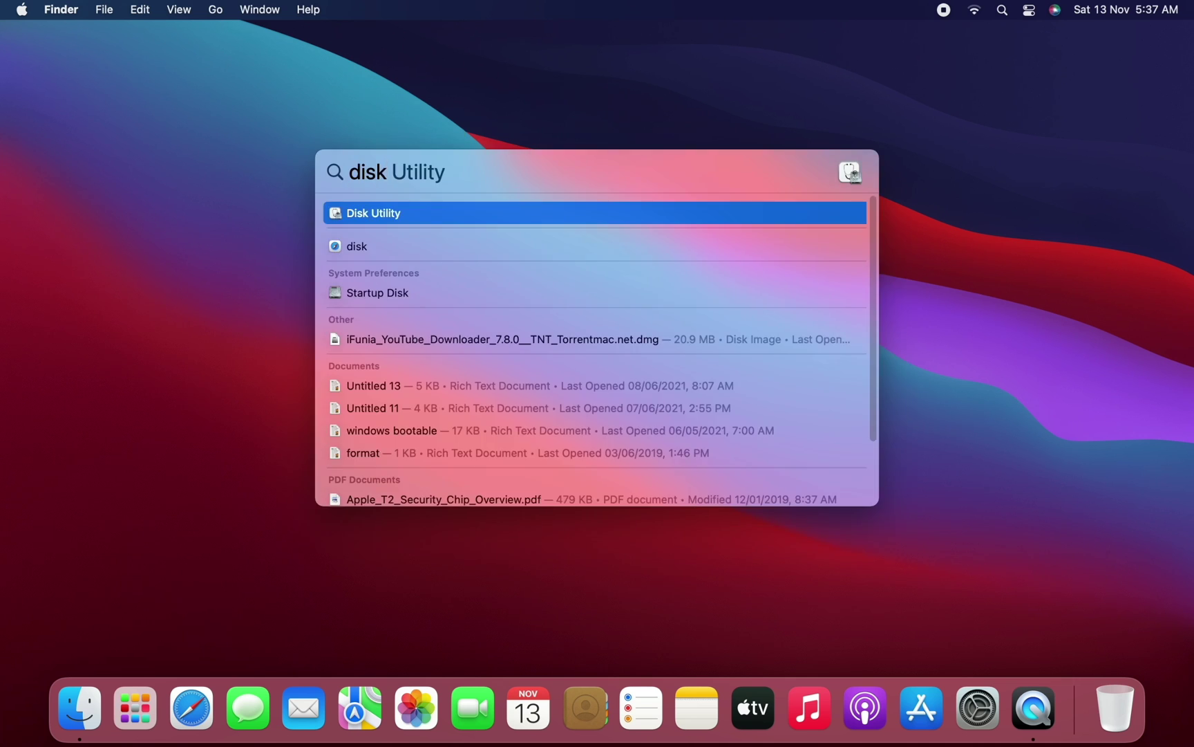
key("Return")
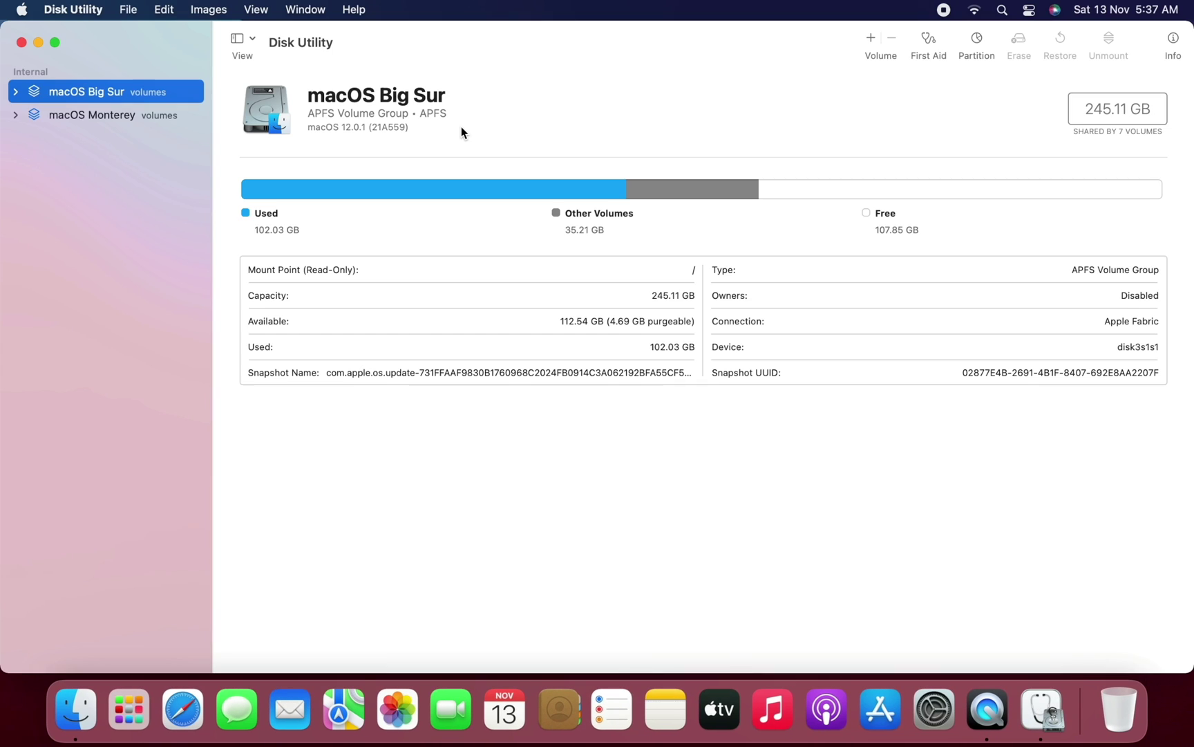
left_click(99, 116)
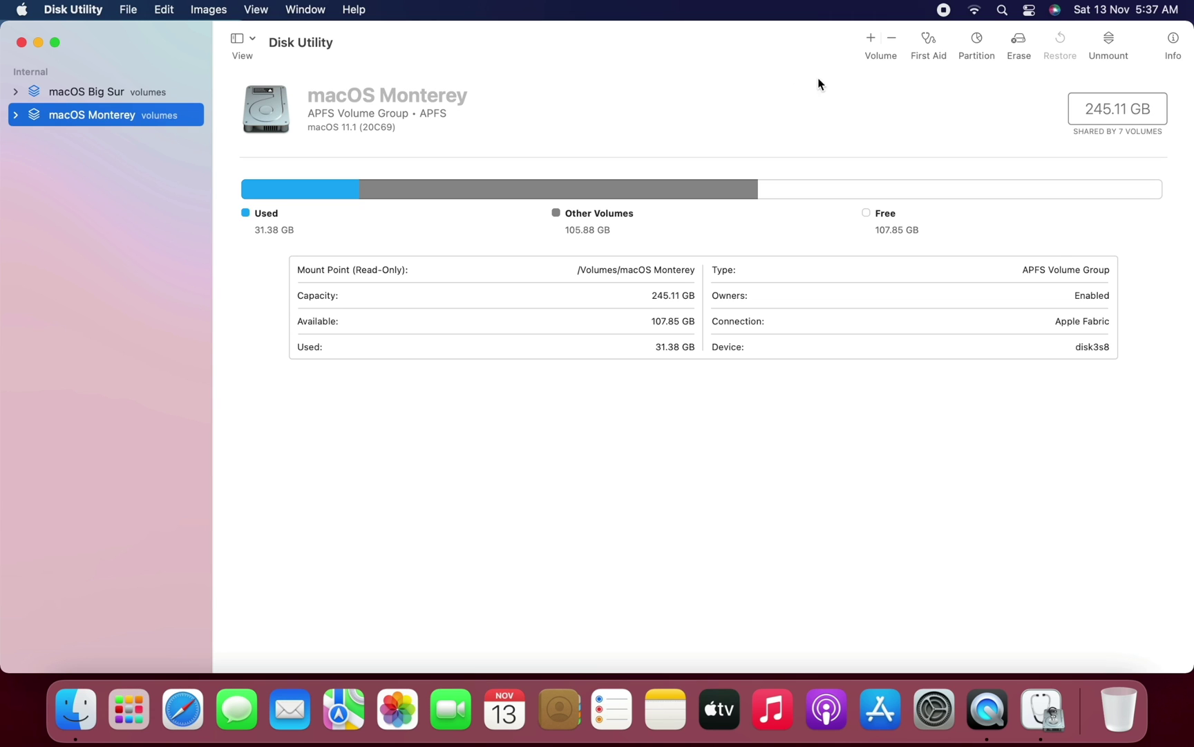
left_click(893, 39)
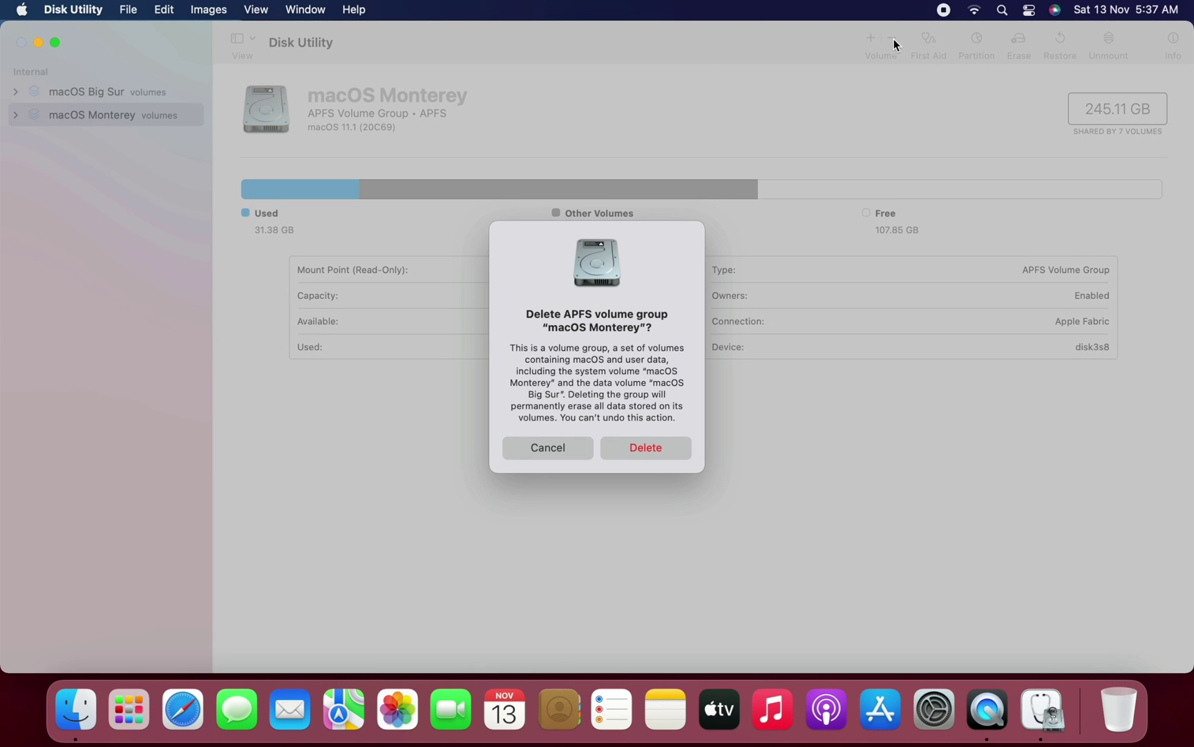
left_click(640, 450)
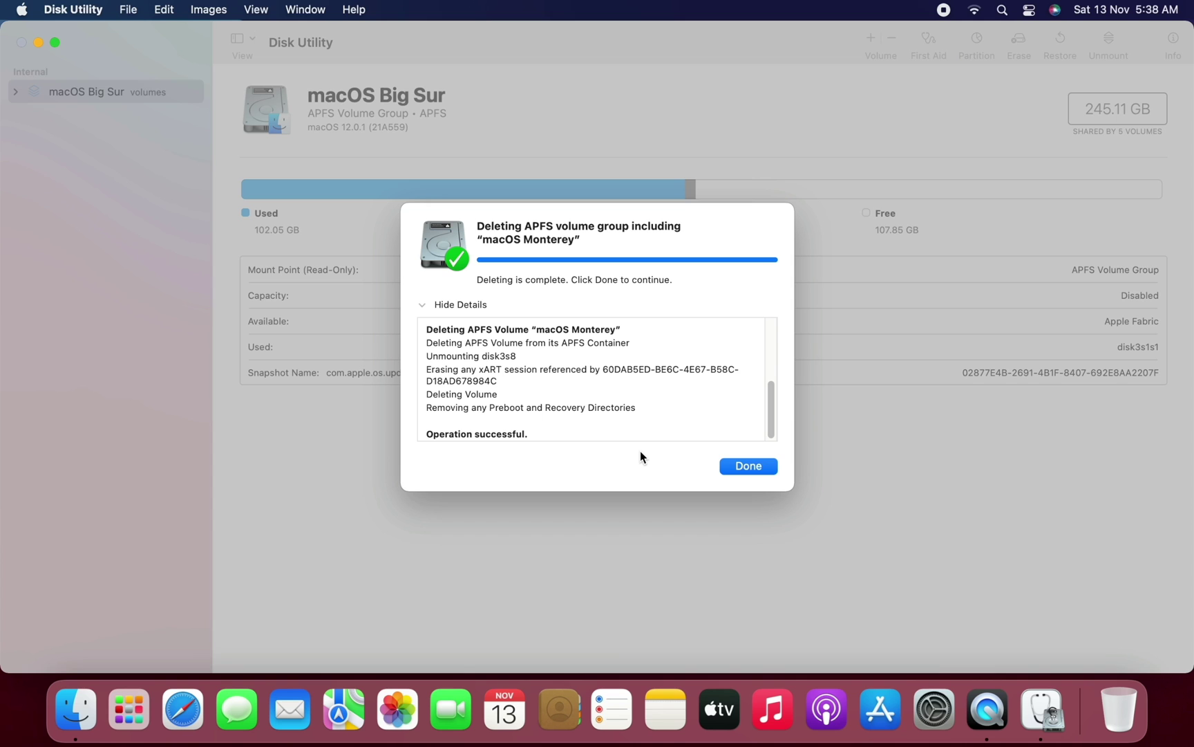
left_click(731, 465)
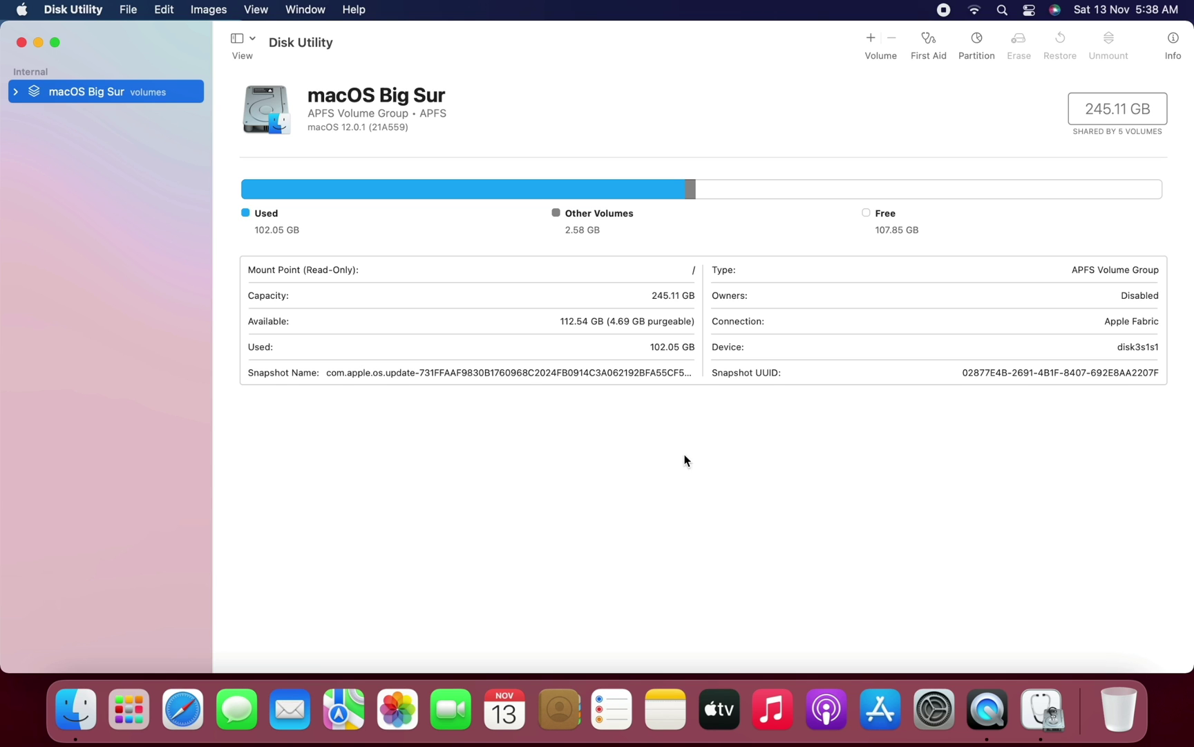
left_click(21, 43)
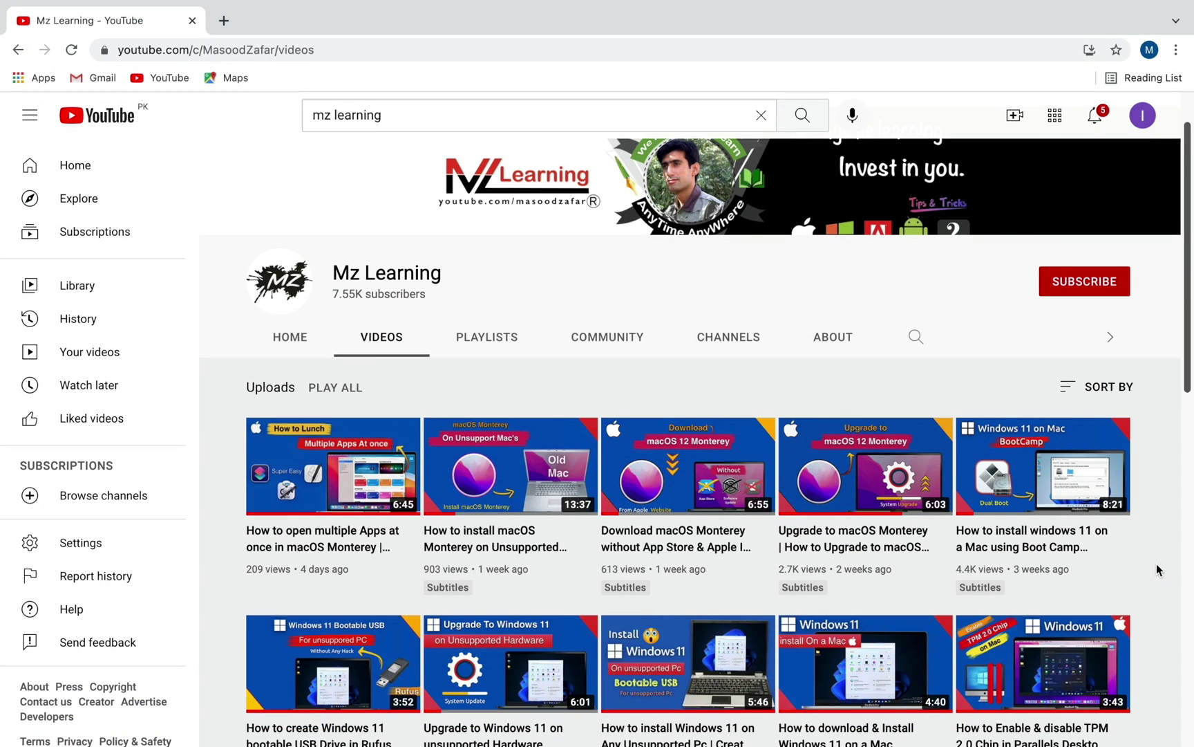
Step: In the browser, subscribe to the Mz Learning YouTube channel and turn on all notifications for it
mouse_move(1068, 567)
left_click(1068, 297)
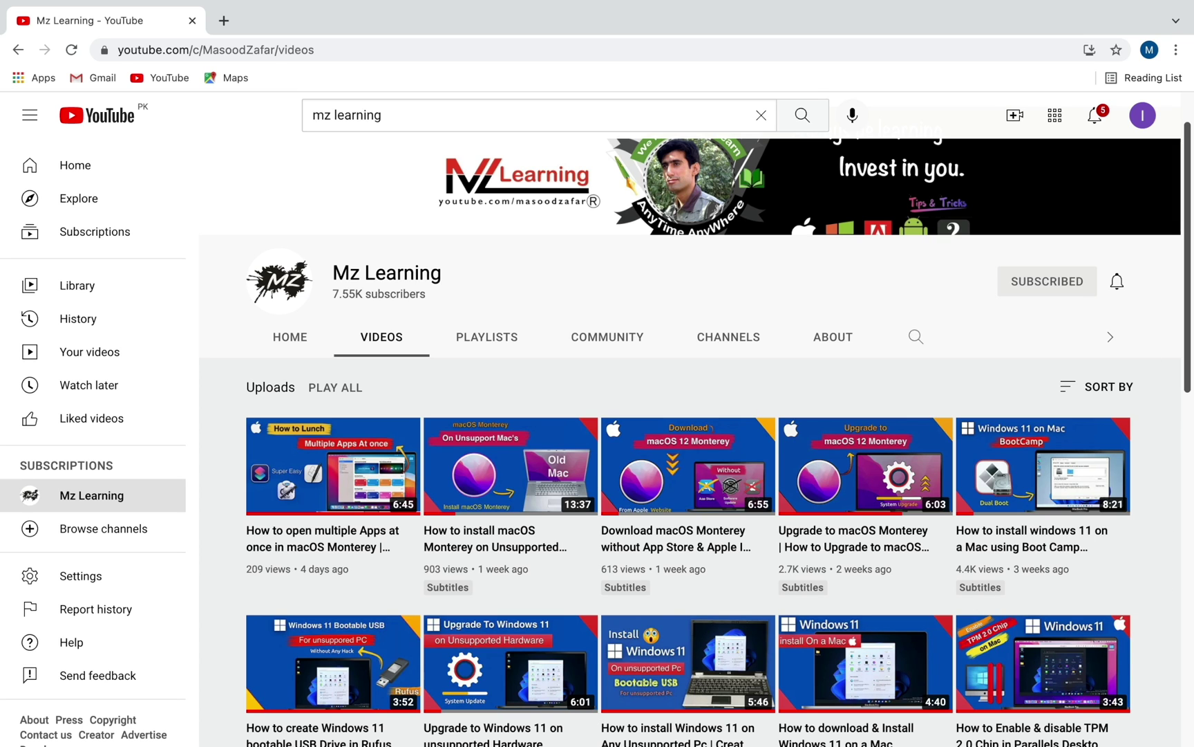
left_click(1116, 283)
left_click(1111, 317)
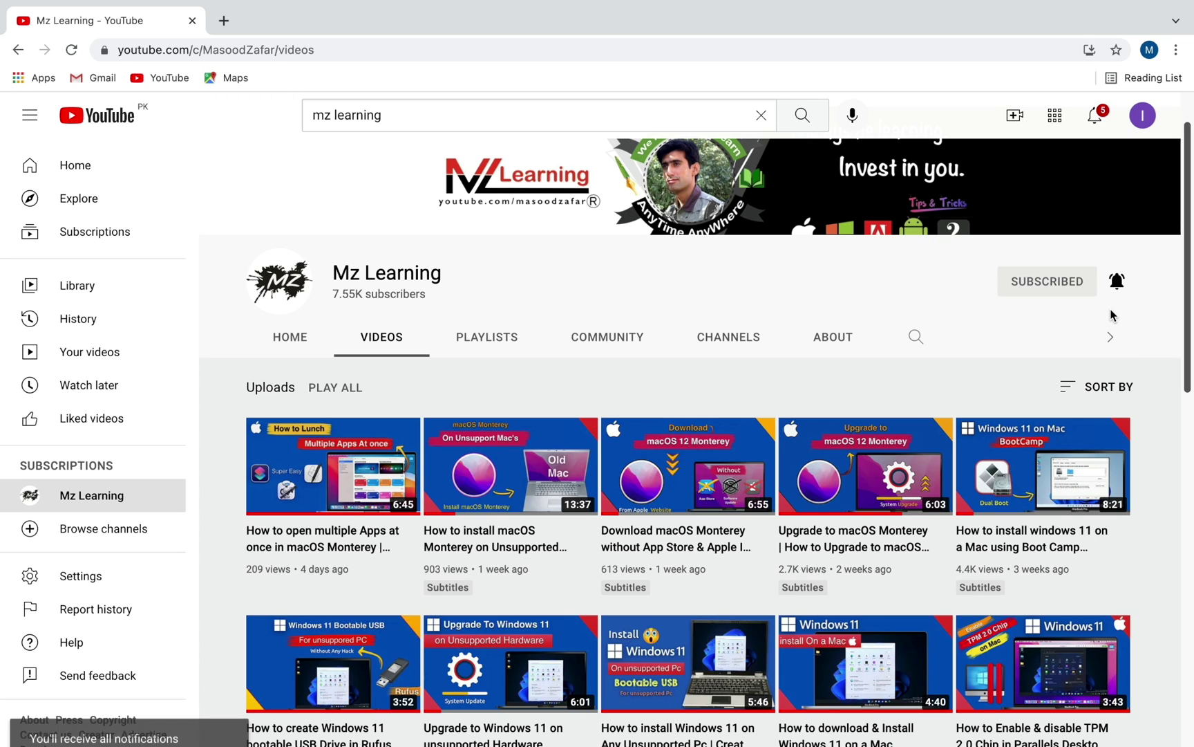